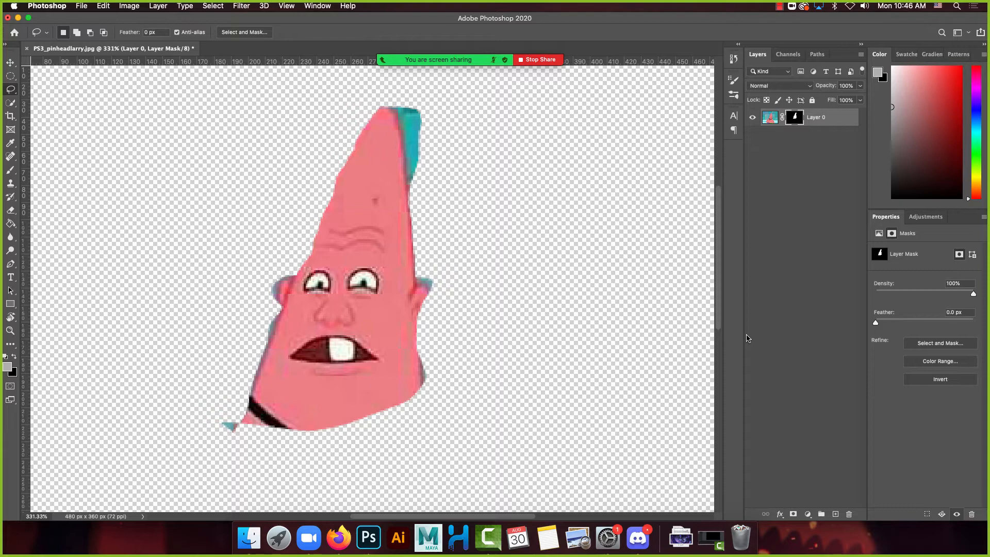
Step: Undo the layer mask on the image and clear the freehand lasso selection around the head
key(super+z)
key(super+z)
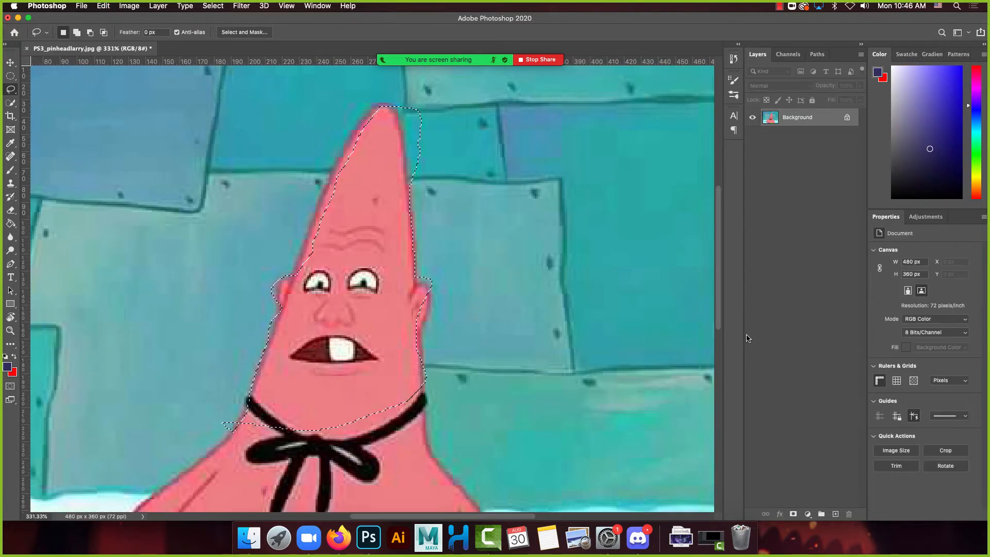
key(super+d)
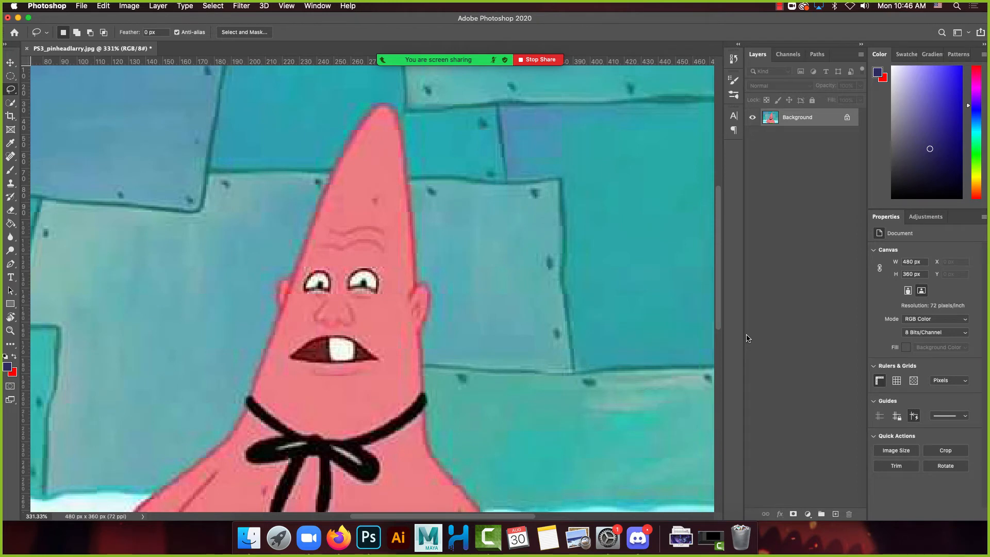
Step: Activate the Polygonal Lasso, check its entry in the Google Docs notes in Firefox, and return to Photoshop
key(shift+l)
click(338, 538)
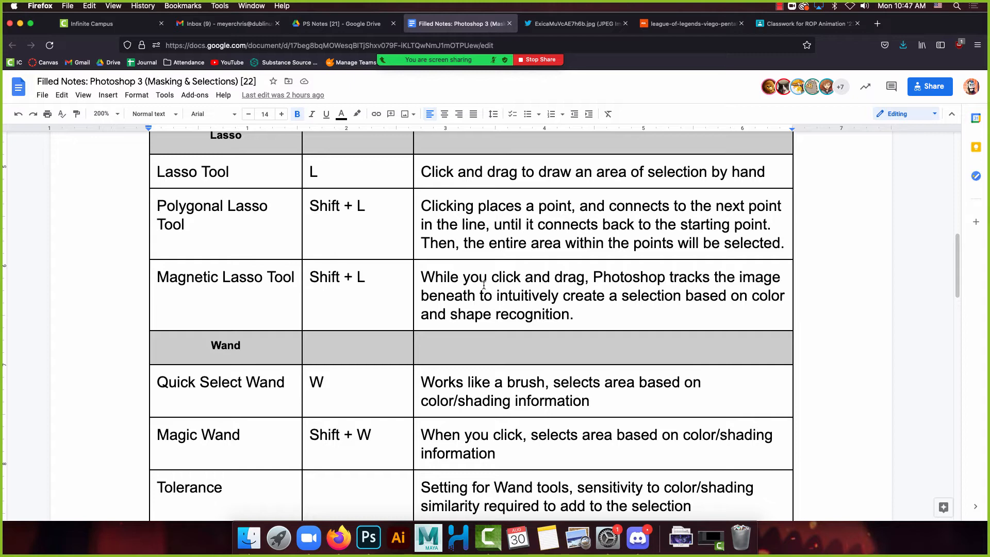
click(368, 538)
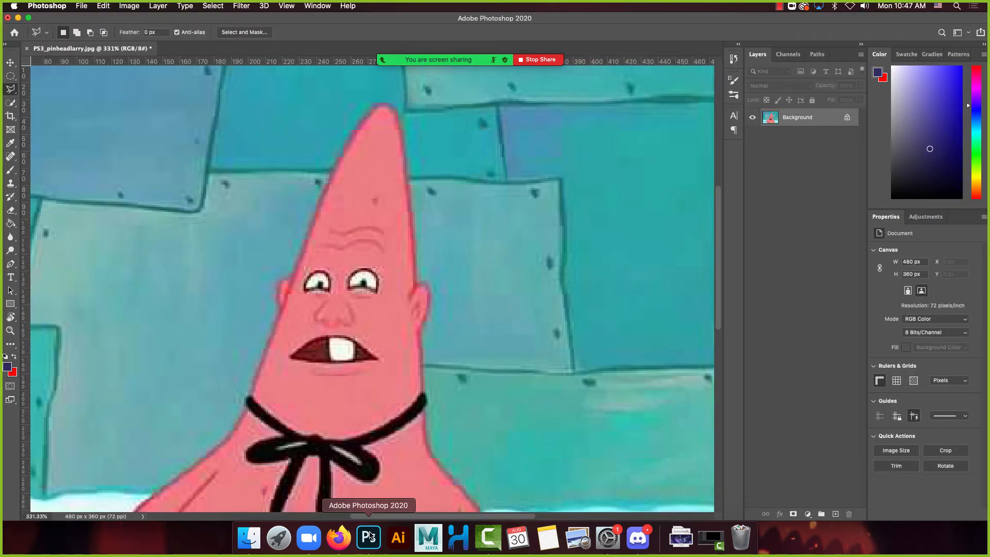
Step: Outline the character's head with the Polygonal Lasso, following the cone, both ears and the upper edge of the black neck string
click(249, 396)
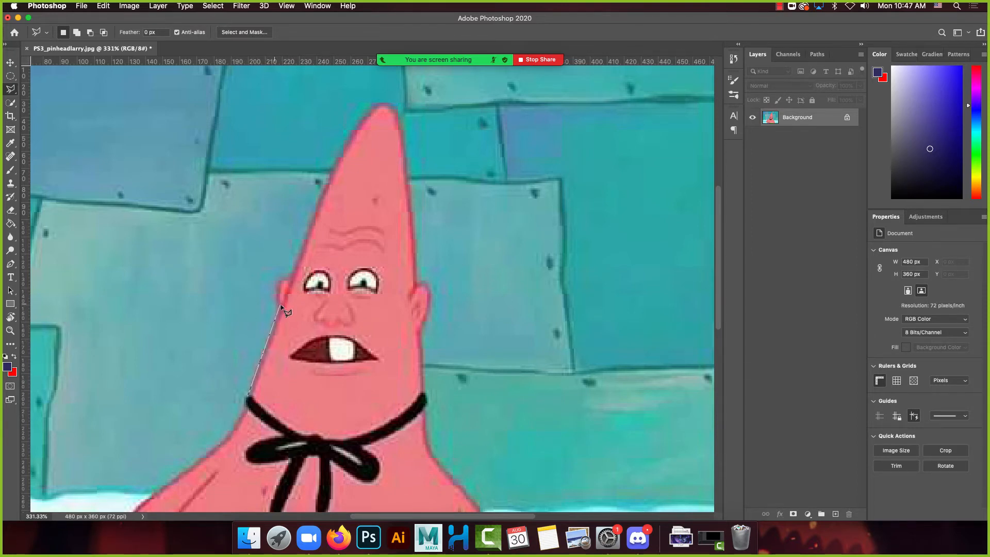
click(281, 283)
click(288, 281)
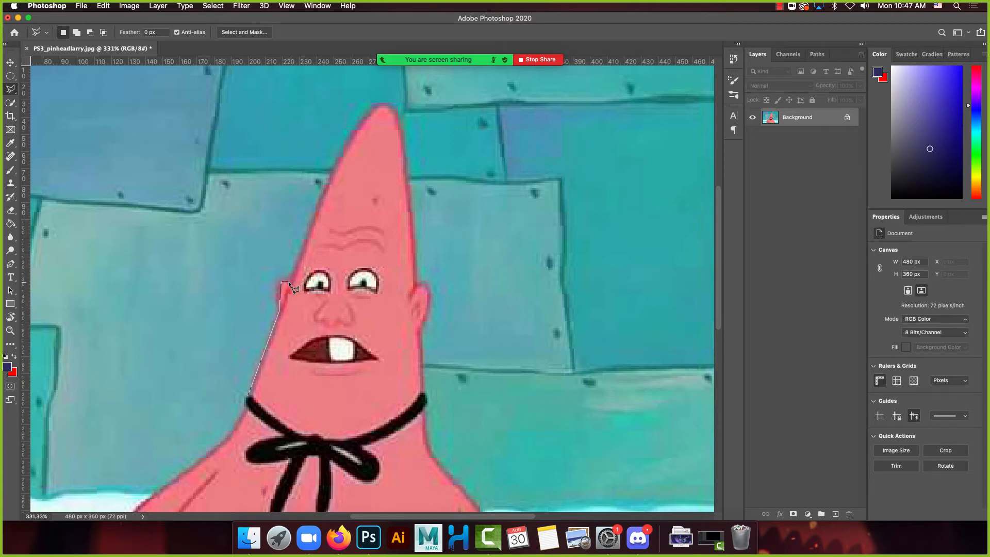
click(326, 184)
click(357, 127)
click(391, 101)
click(408, 173)
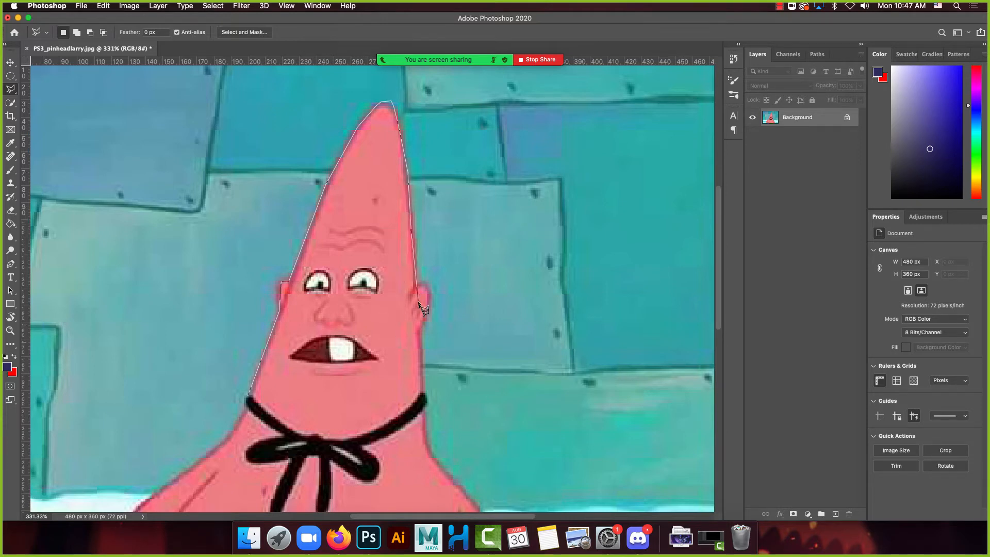
click(416, 283)
click(422, 284)
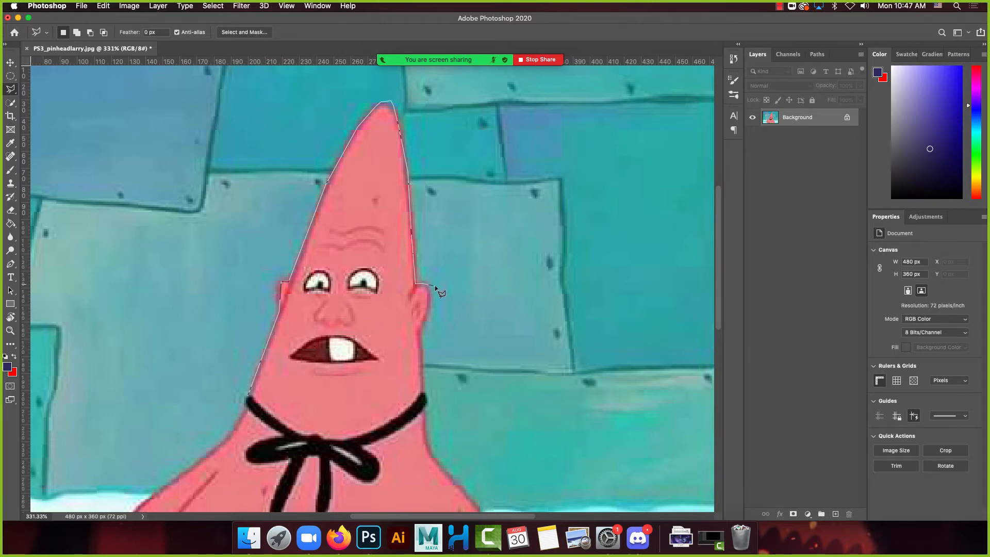
click(424, 316)
click(419, 333)
click(395, 419)
click(347, 438)
click(294, 432)
click(249, 401)
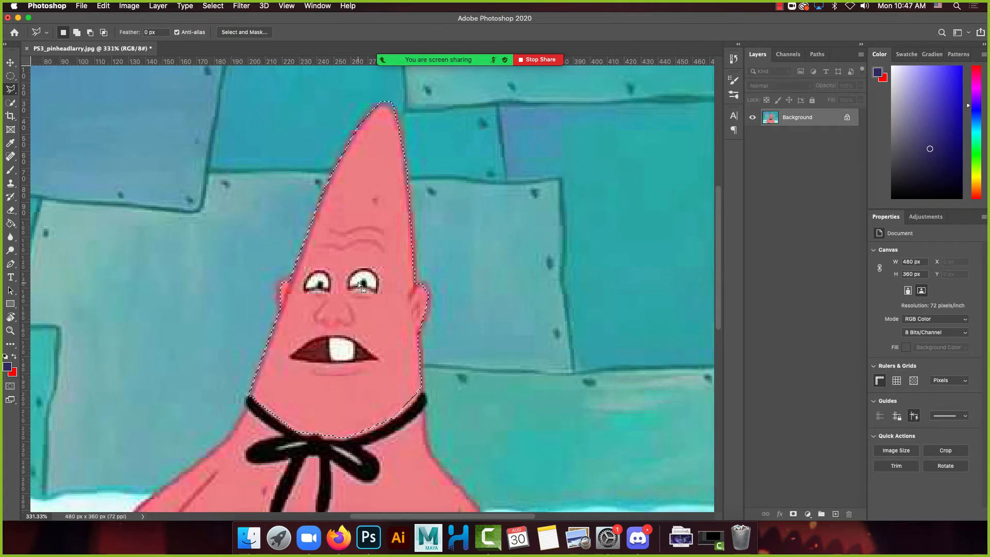
Step: Add a layer mask from the polygonal head selection, and undo both the mask and the selection
click(794, 514)
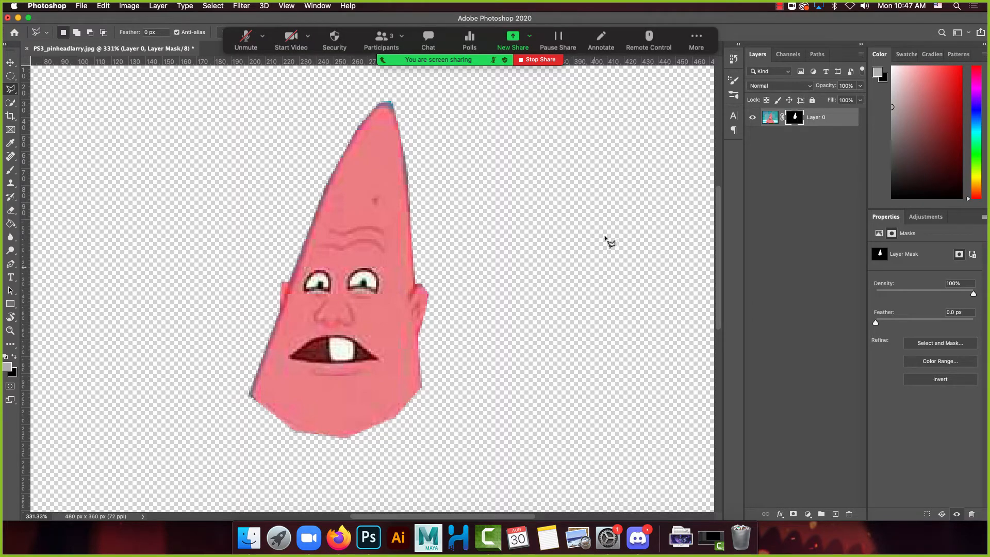
key(super+z)
key(super+z)
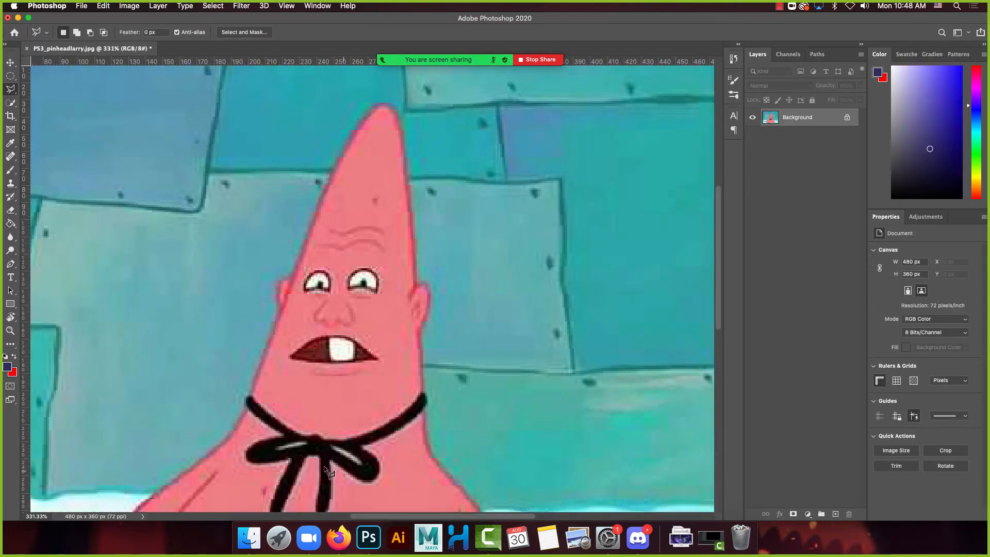
Step: Check the Magnetic Lasso entry in the Firefox notes, and return to Photoshop with that tool active
click(338, 537)
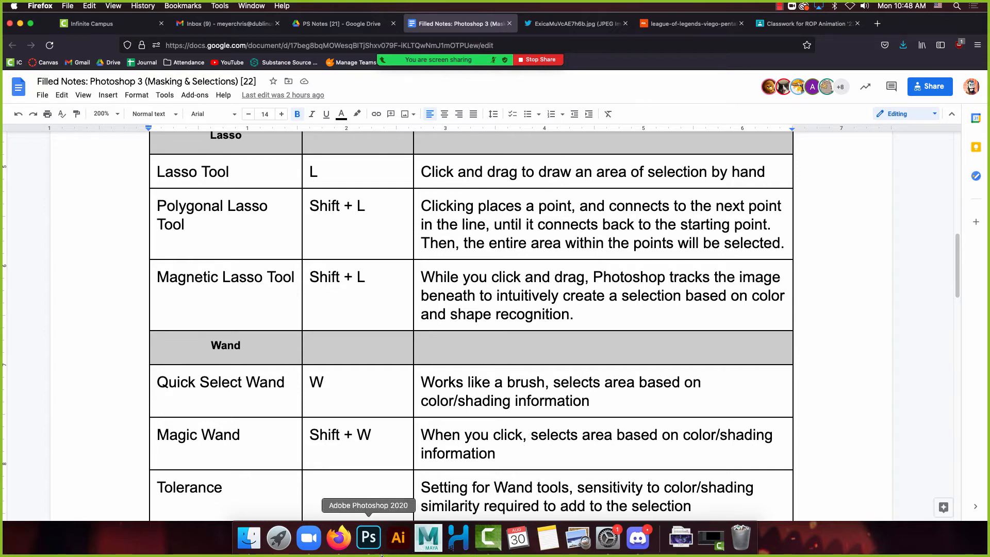
click(370, 540)
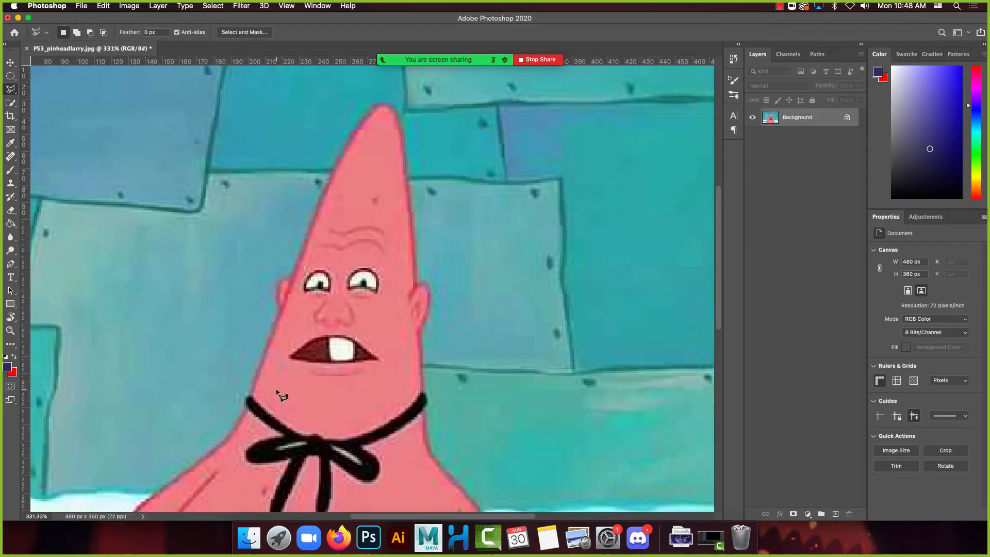
key(shift+l)
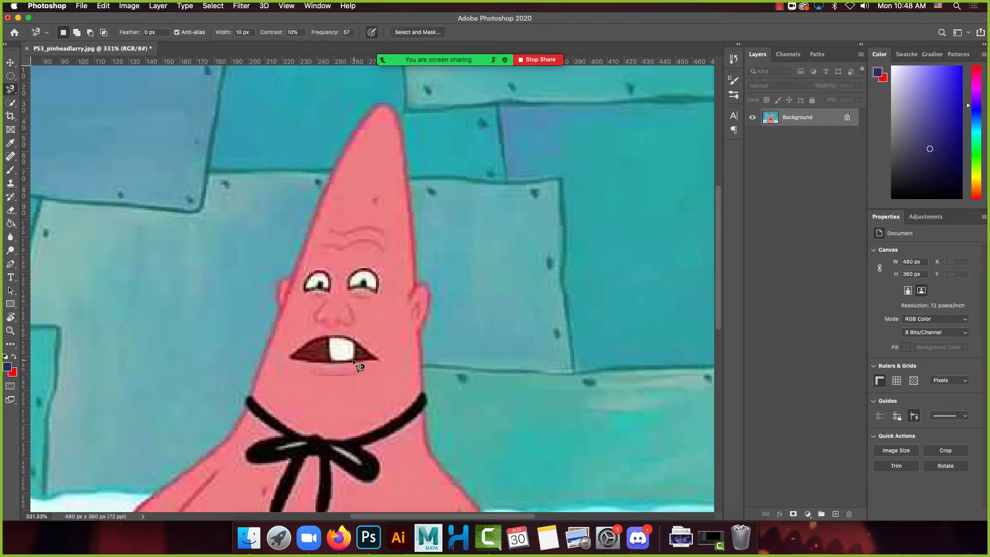
click(246, 383)
key(Escape)
click(249, 383)
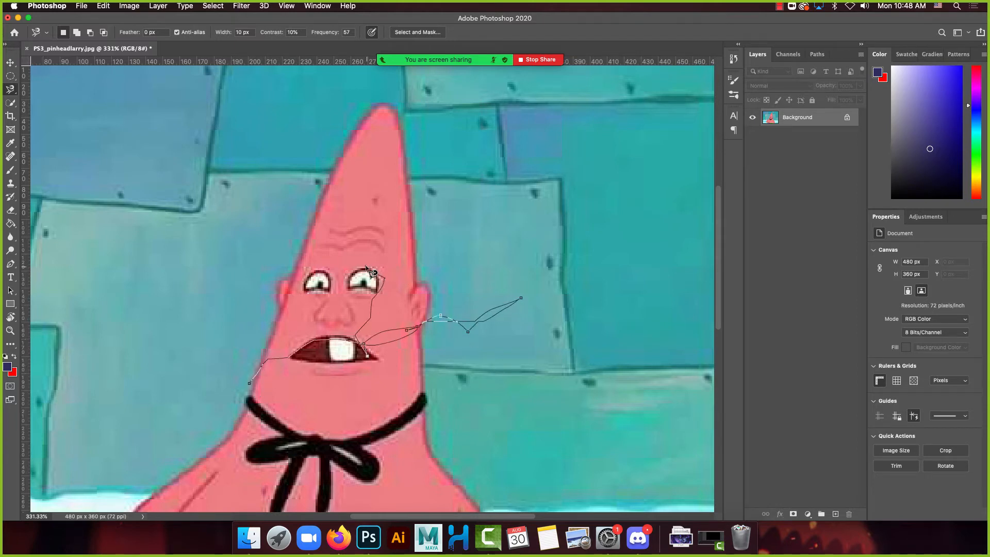
key(Escape)
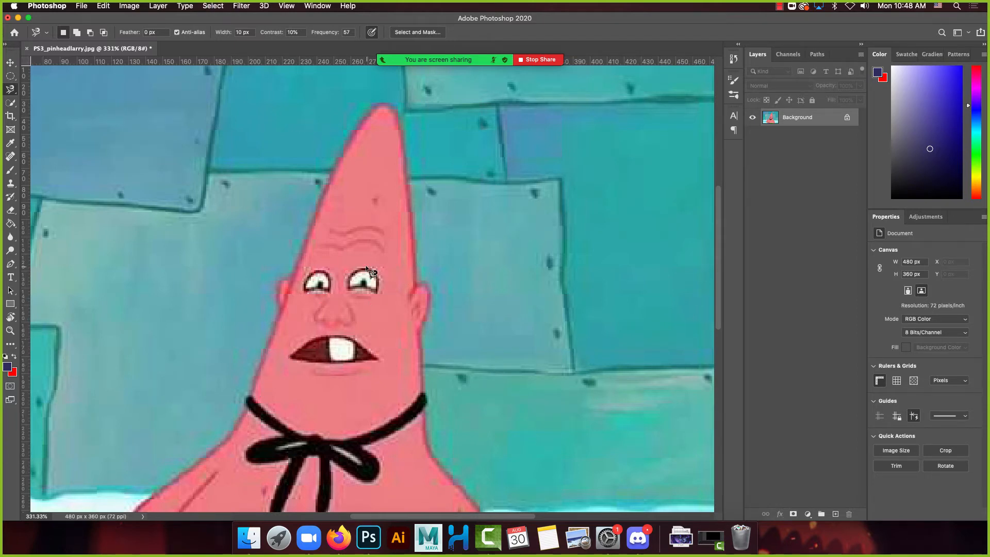
Step: Trace the head with the Magnetic Lasso, starting at the neck string's left end, and mask the layer with that selection
click(251, 393)
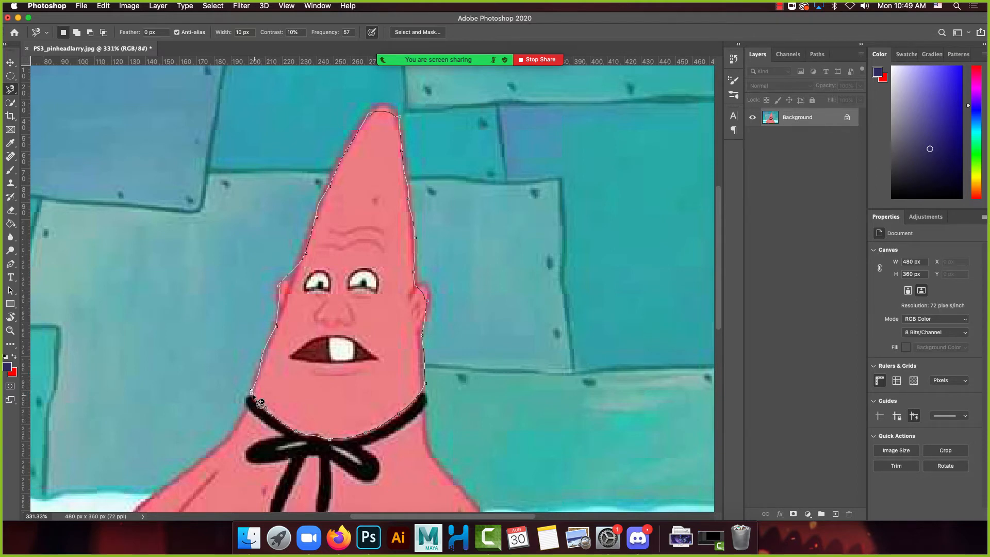
key(Return)
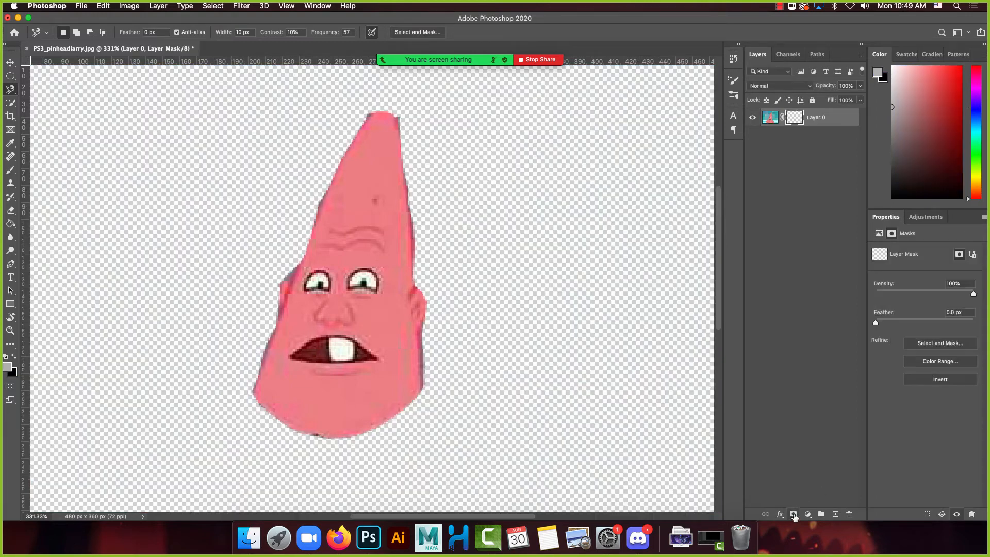
click(793, 514)
Step: Review the Wand section of the Photoshop 3 notes in Firefox and return to Photoshop
click(339, 538)
scroll(405, 317, down, 2)
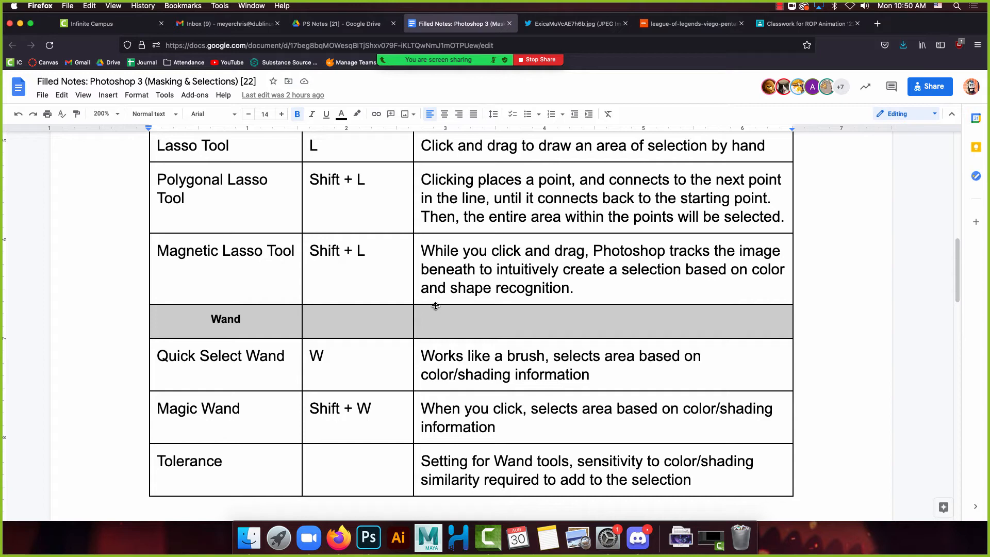
click(369, 538)
Step: Open the recent file what.psd to show its masked artwork layer
click(80, 7)
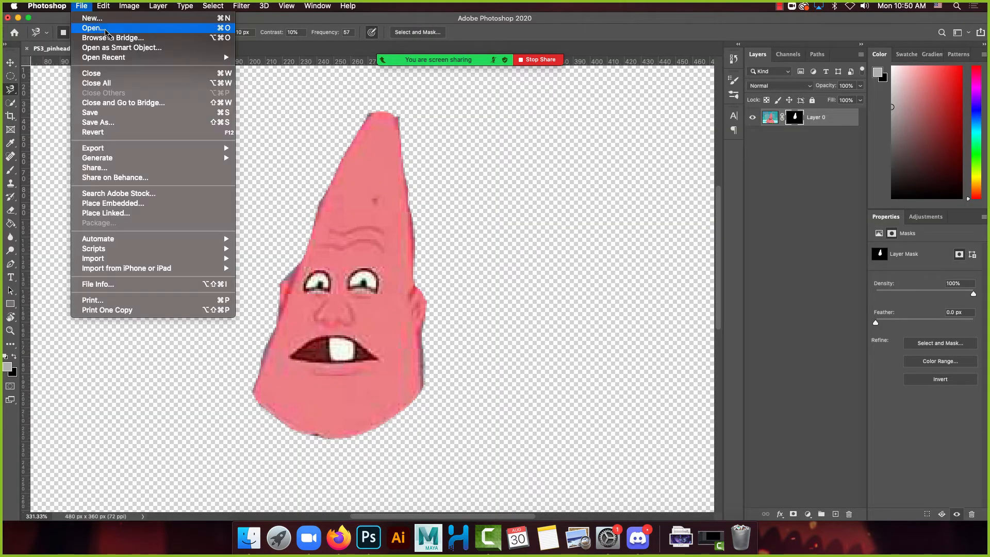
mouse_move(198, 62)
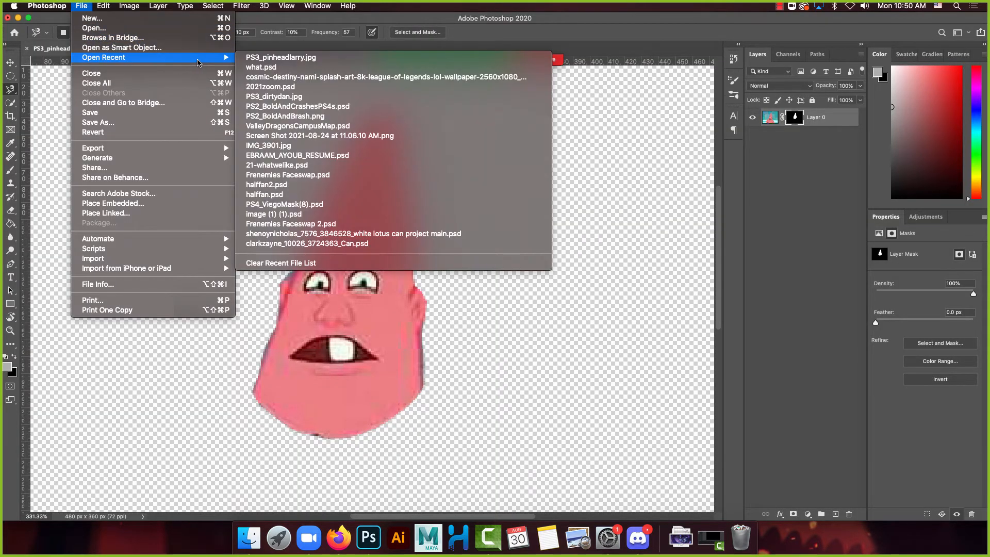
click(303, 67)
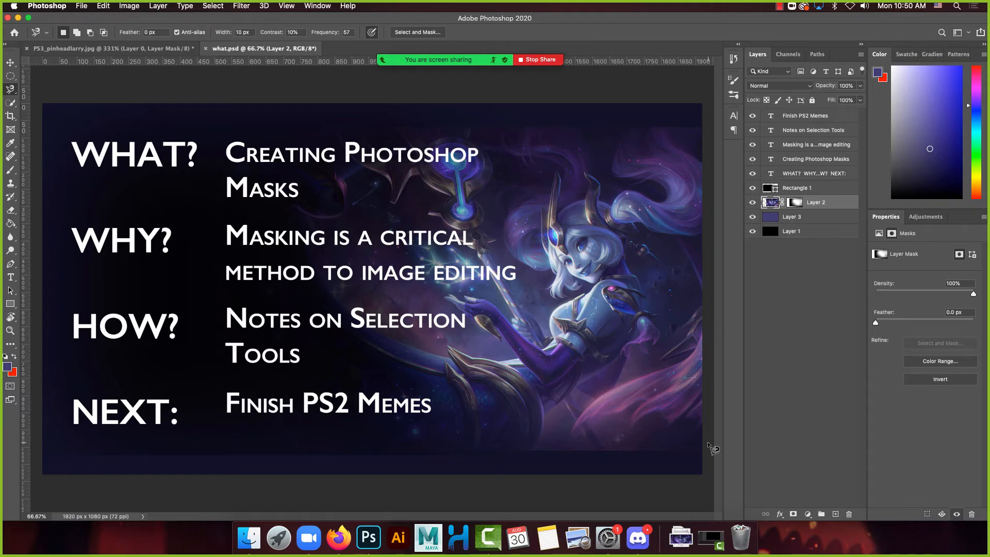
Step: Return to PS3_pinheadlarry.jpg and undo the mask made from the Magnetic Lasso selection
click(97, 49)
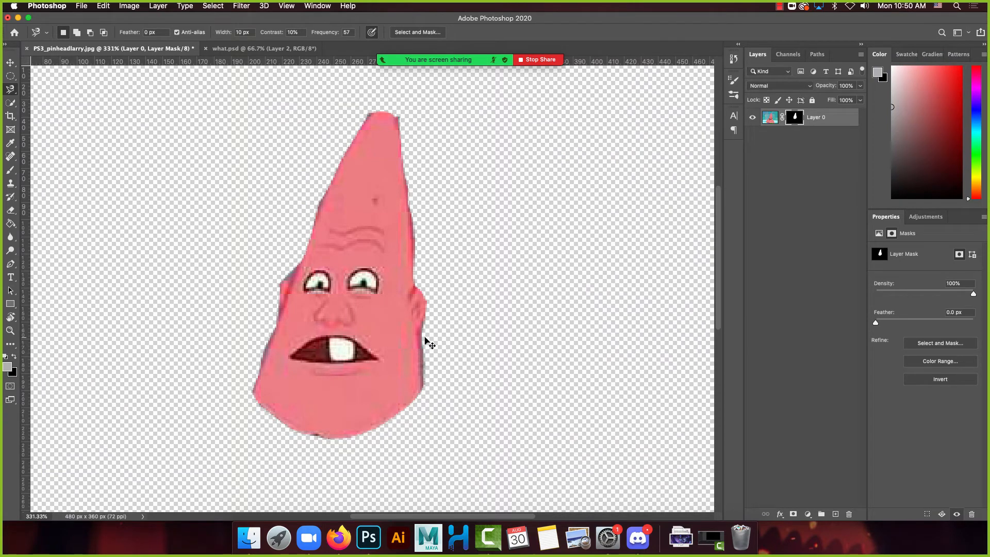
key(super+z)
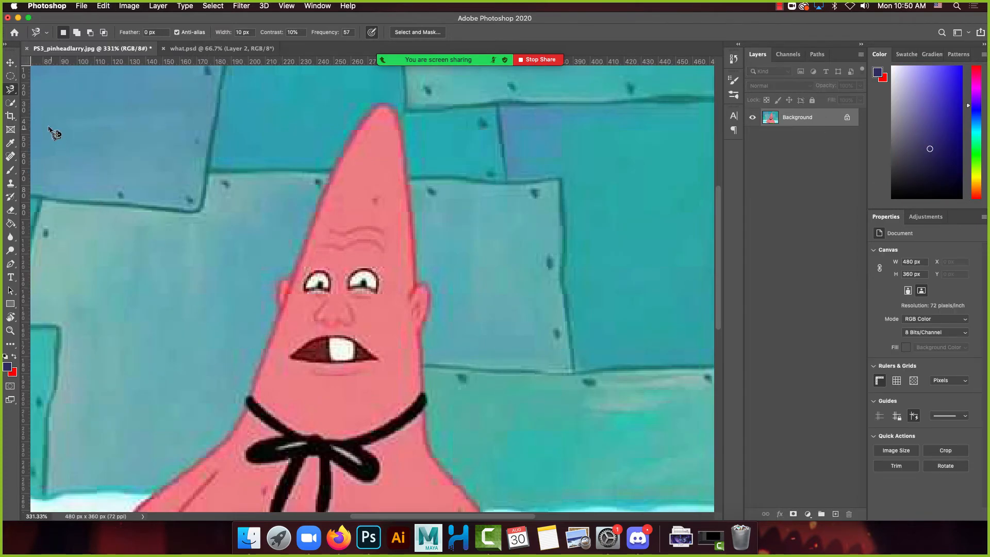
Step: Select the head with the Quick Selection tool at brush size 20 and add a layer mask from the selection
click(11, 103)
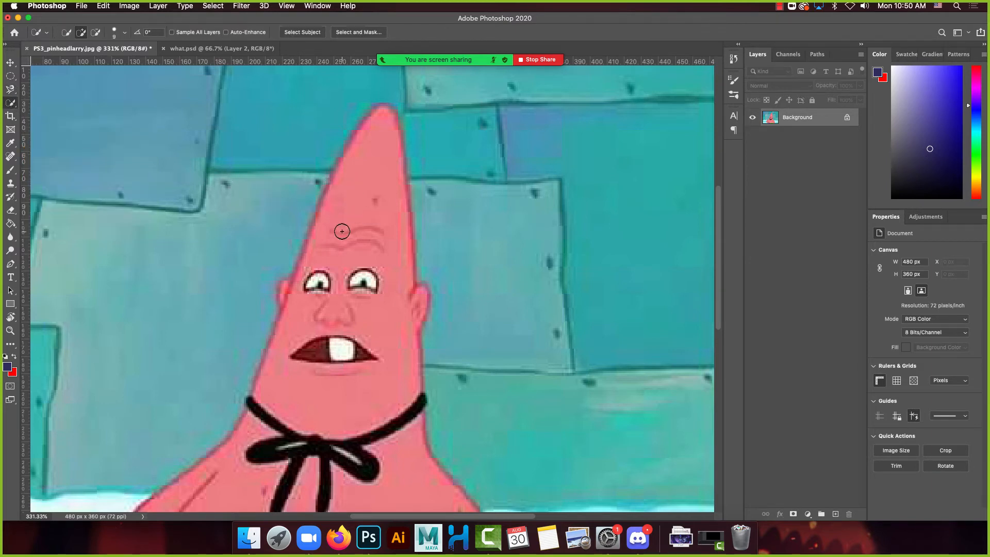
key(bracketright)
mouse_move(367, 206)
mouse_down()
mouse_move(318, 293)
mouse_move(366, 266)
mouse_move(364, 333)
mouse_move(357, 354)
mouse_move(304, 356)
mouse_up()
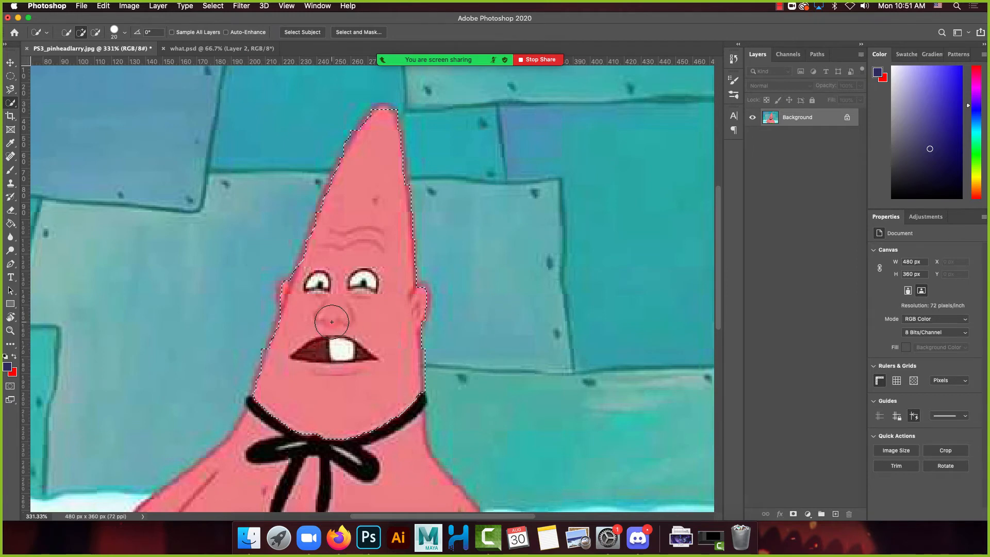
click(794, 514)
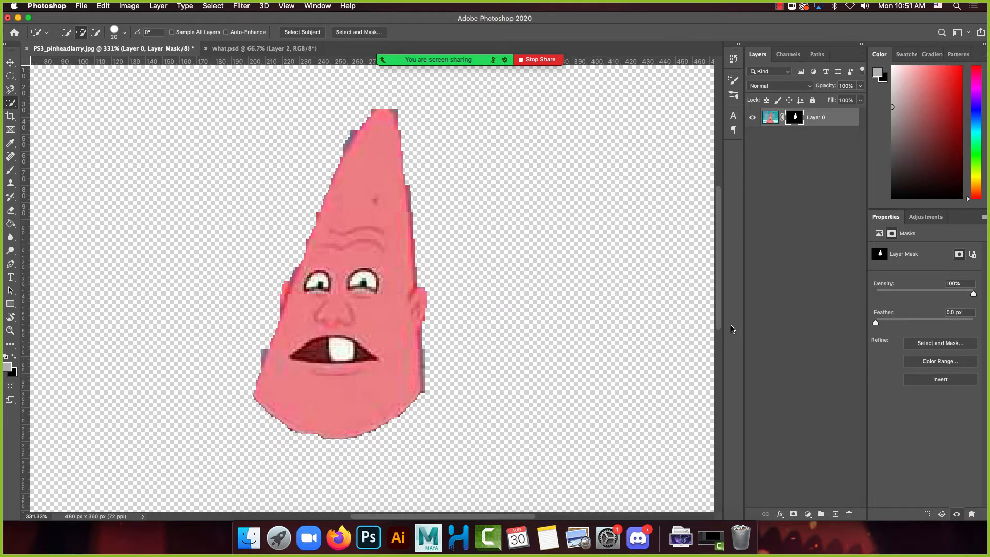
Step: Review the Quick Select Wand, Magic Wand and Tolerance entries in the Firefox notes, and return to Photoshop
click(333, 539)
scroll(387, 403, down, 1)
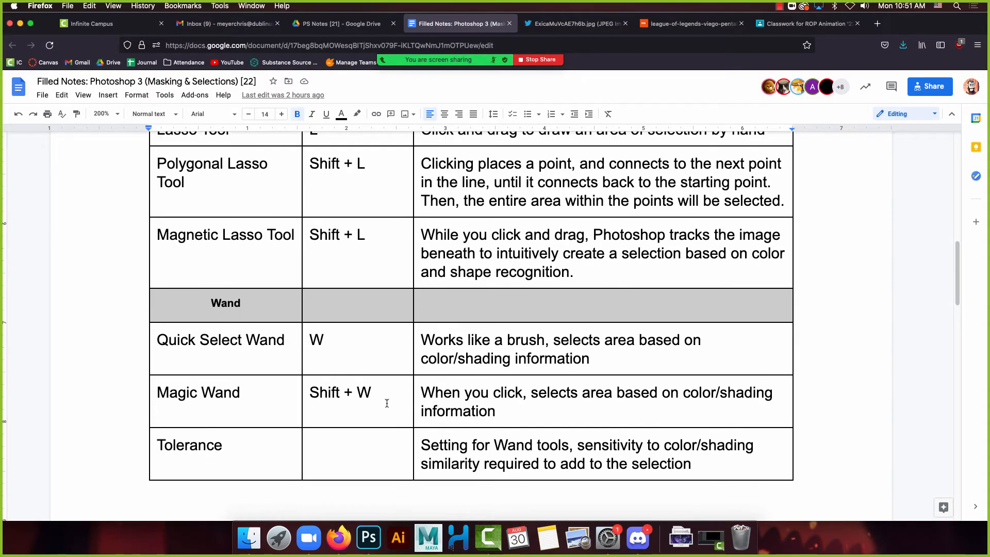
scroll(387, 404, up, 1)
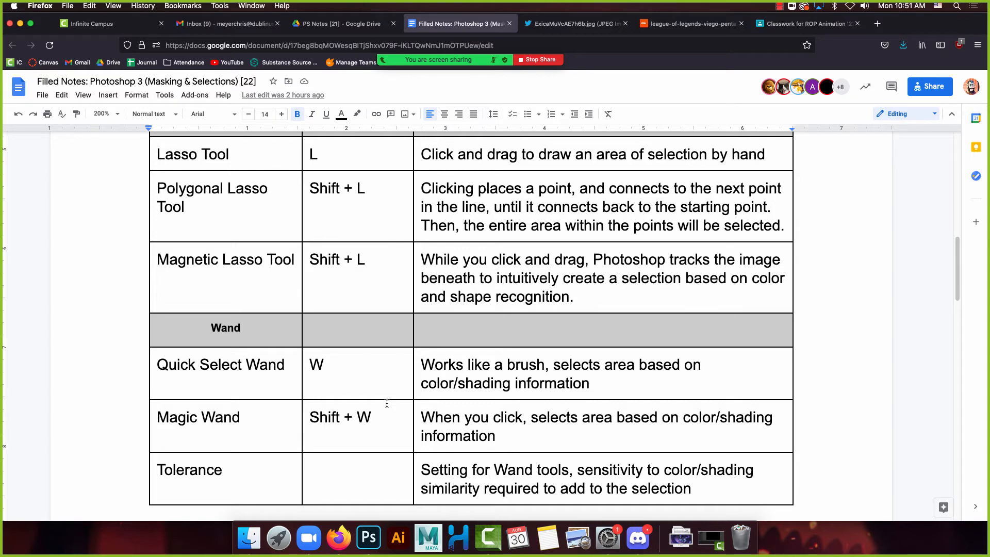
scroll(387, 404, down, 5)
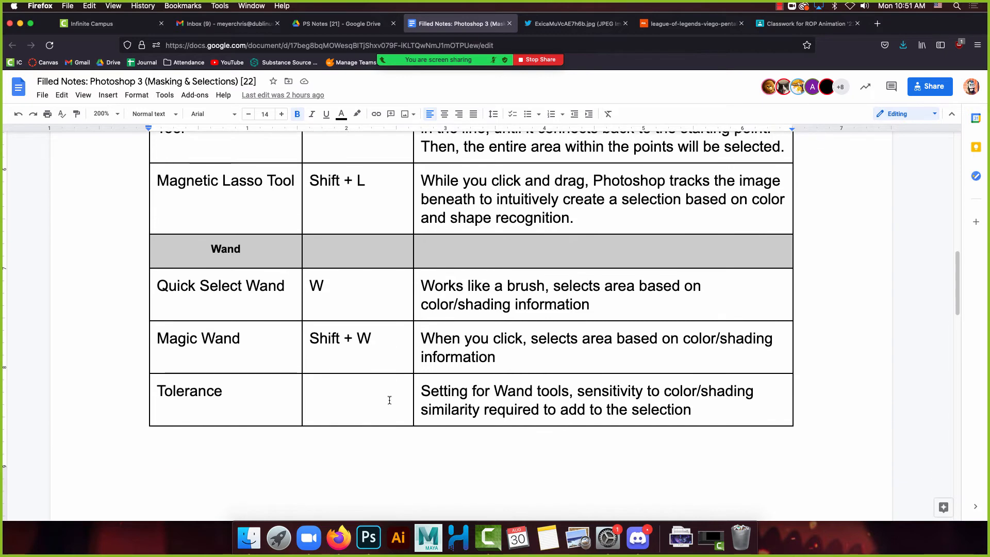
scroll(390, 400, down, 1)
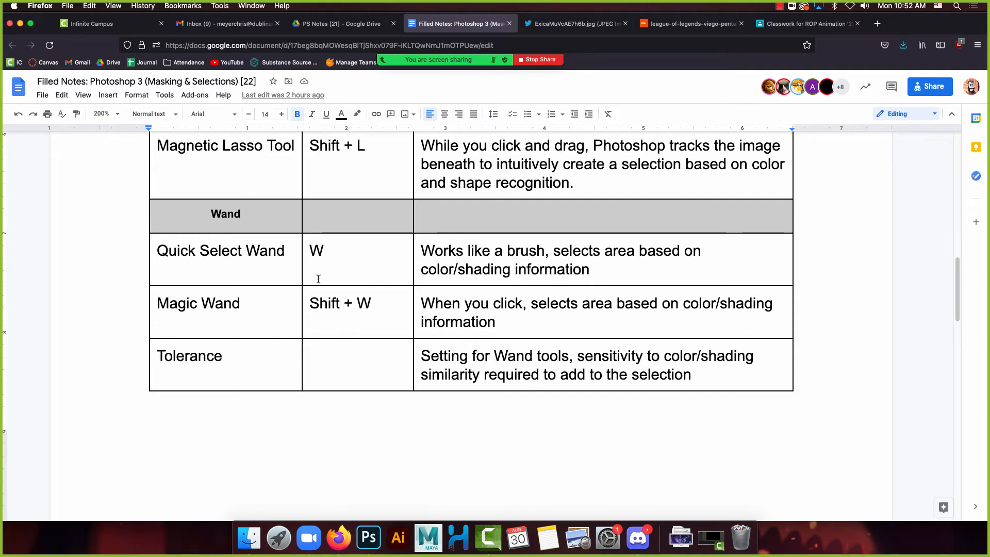
click(369, 538)
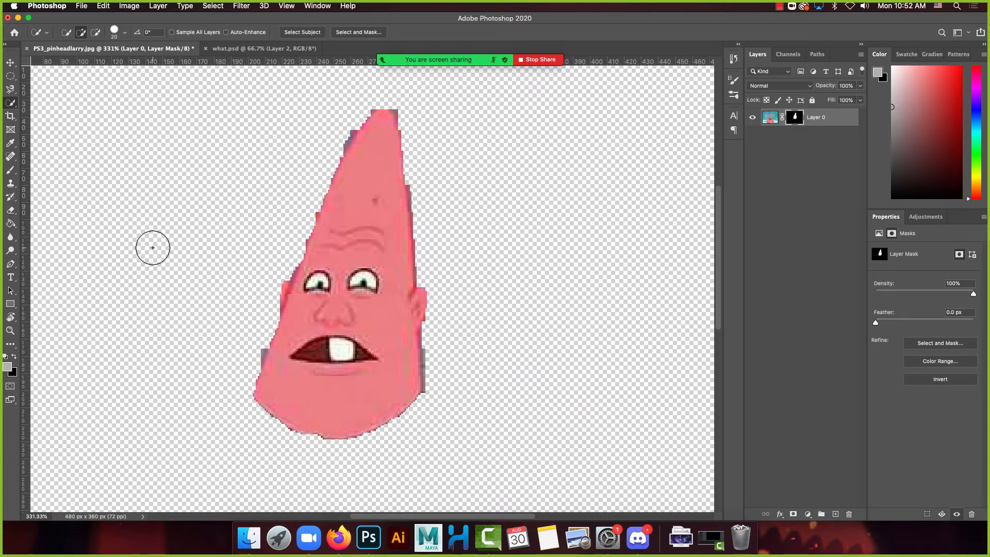
Step: Switch to the Magic Wand, undo the layer mask and clear the head selection
key(shift+w)
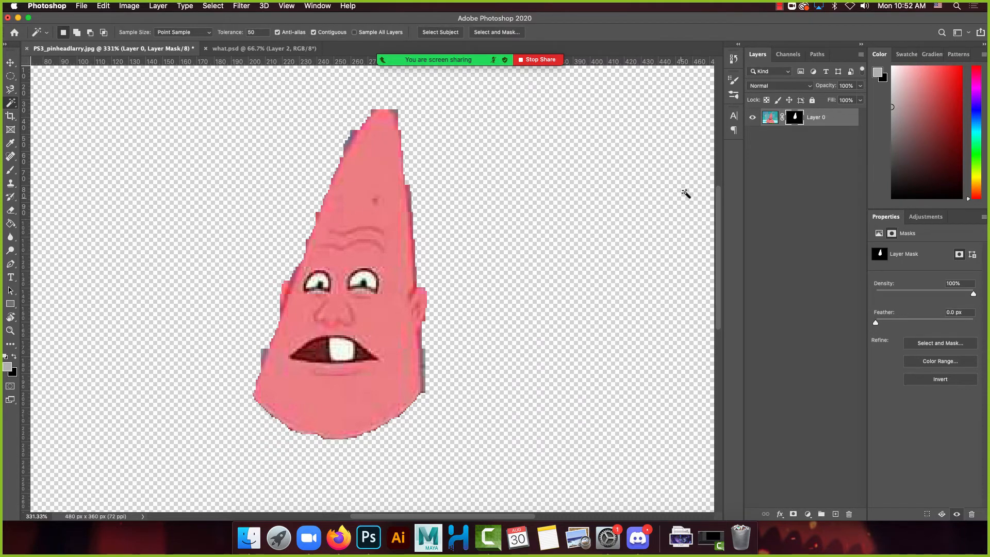
key(super+z)
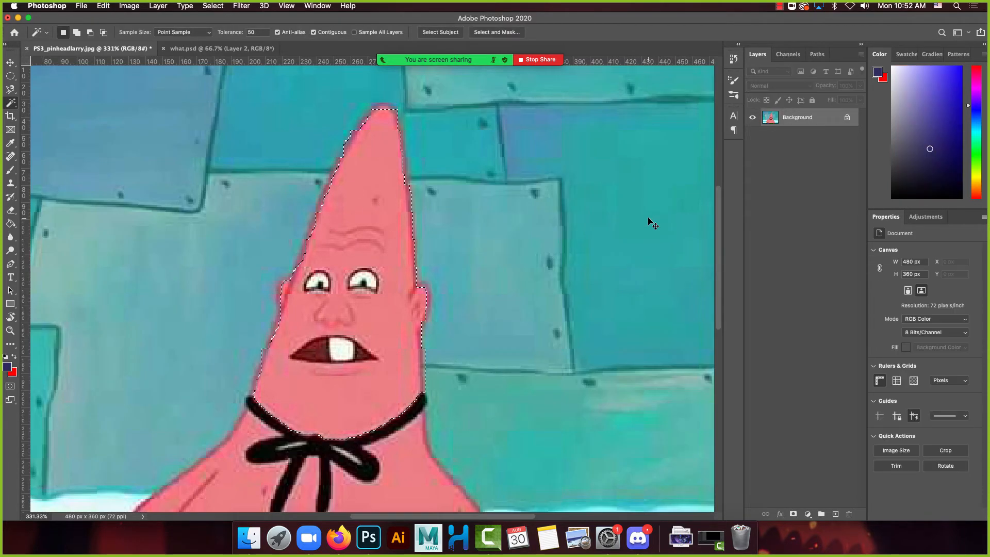
key(super+d)
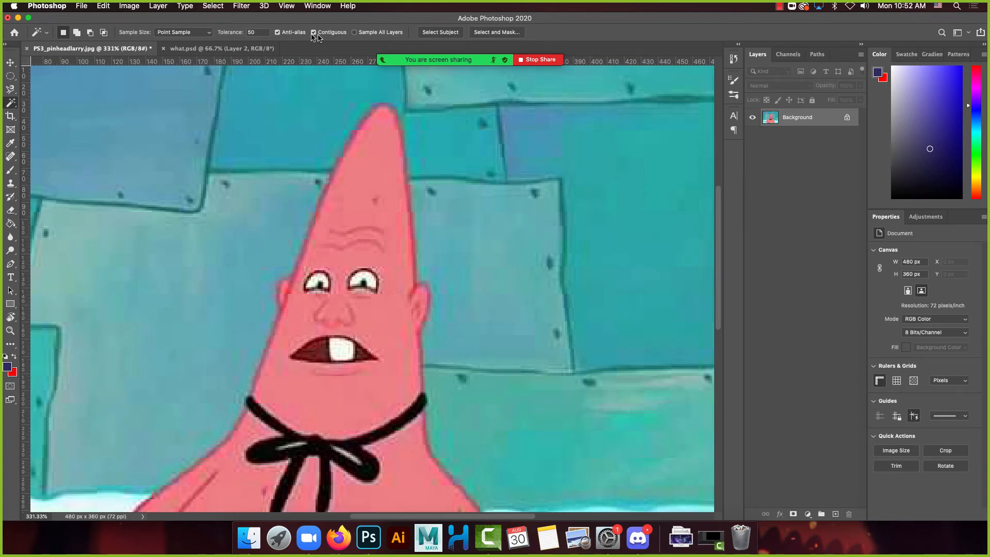
Step: Try a Magic Wand selection of the face at tolerance 10, and clear the selection
click(262, 32)
text(10)
click(350, 211)
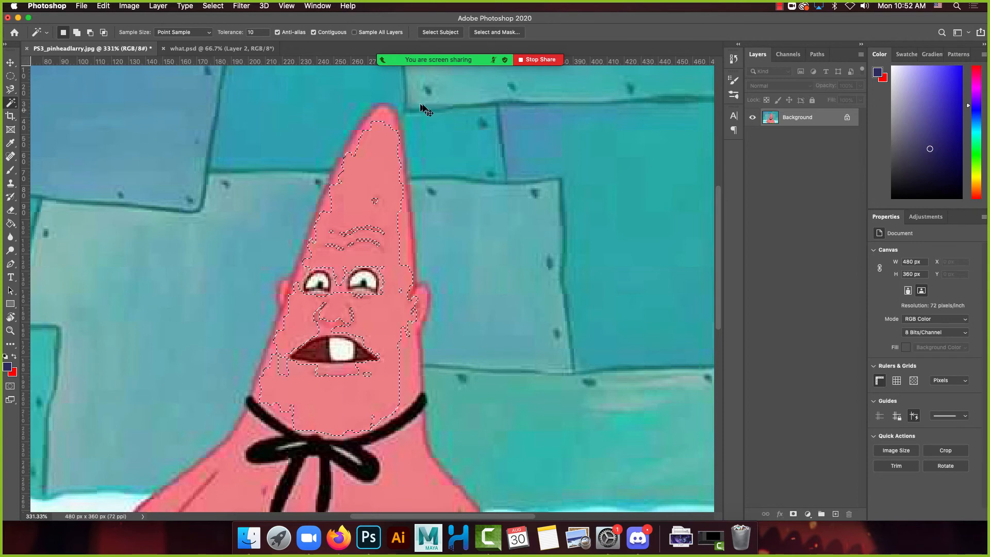
key(super+d)
Step: Set the Magic Wand tolerance to 80, select the head and add a layer mask from the selection
click(261, 33)
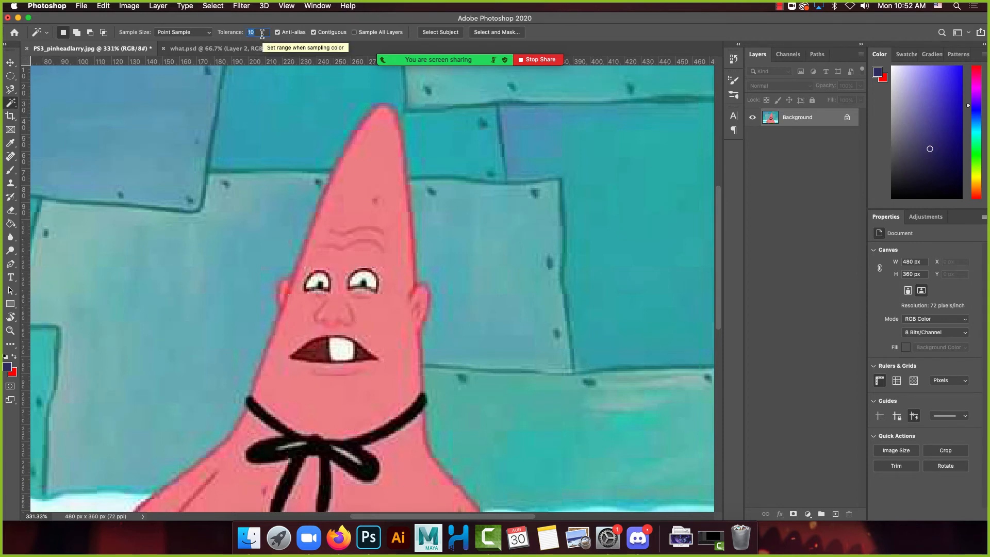
text(8)
click(370, 174)
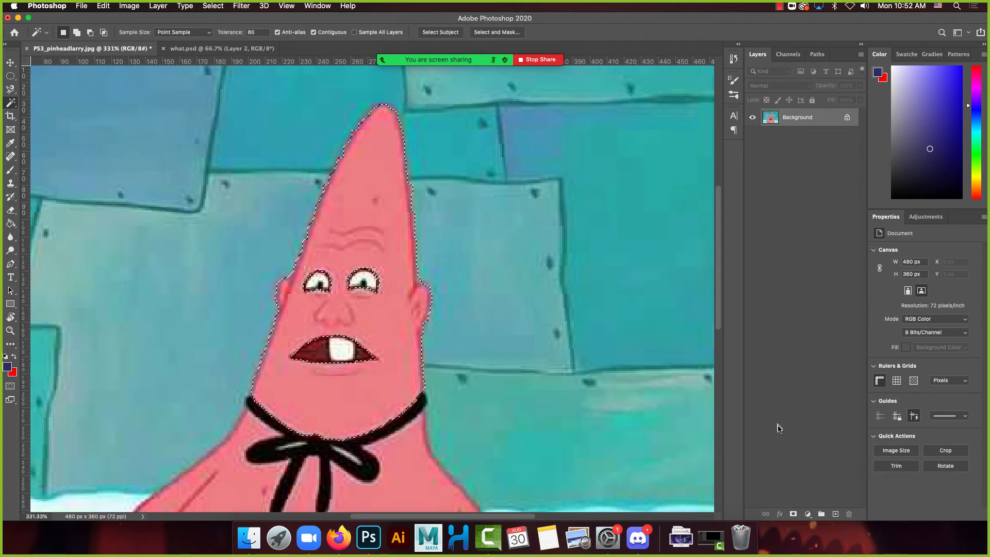
click(792, 515)
Step: Review the notes in Firefox on using selections for masking and painting white or black on masks, and return to Photoshop
click(343, 539)
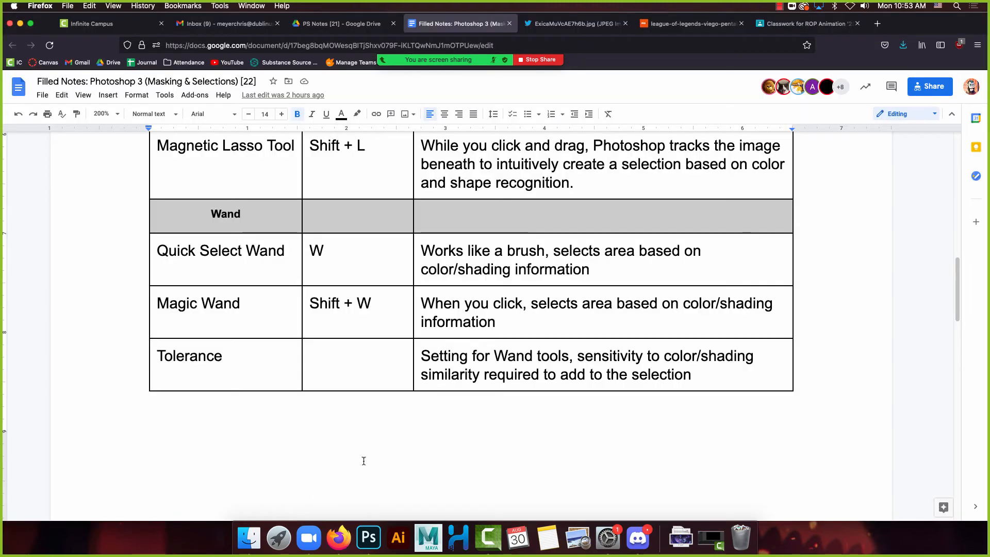
scroll(515, 323, down, 3)
scroll(515, 323, down, 10)
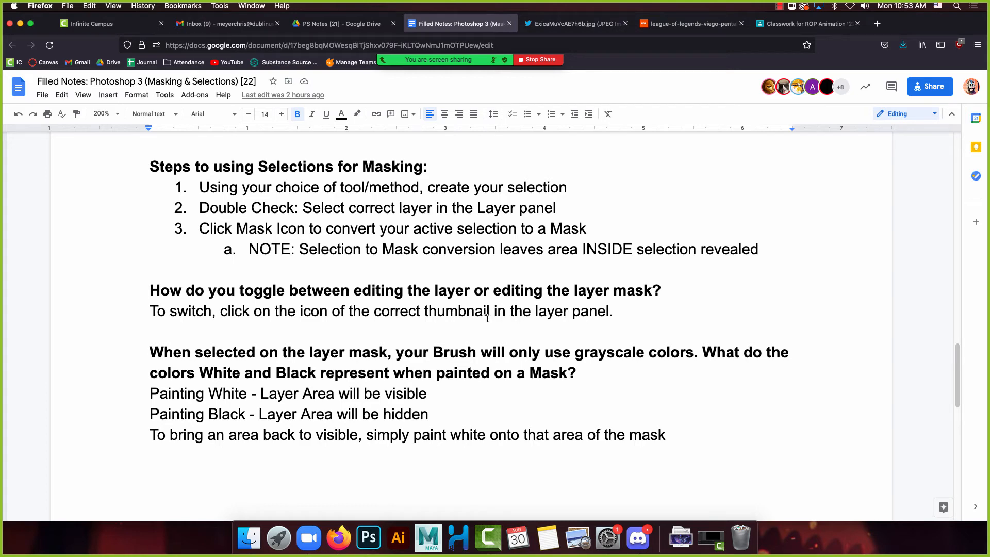
click(365, 541)
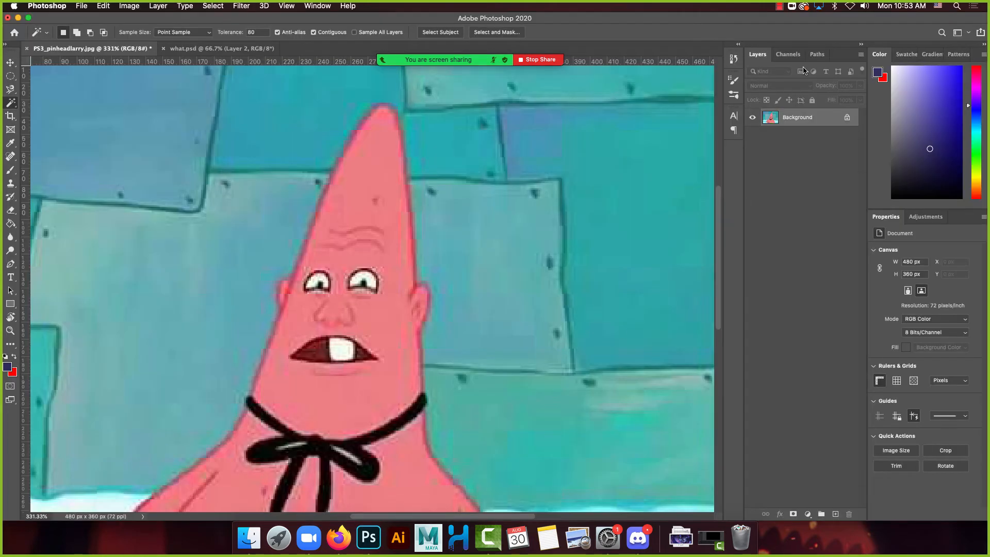
Step: Mask the head from a new Magic Wand selection and toggle between the layer and mask thumbnails, ending on the mask
click(359, 241)
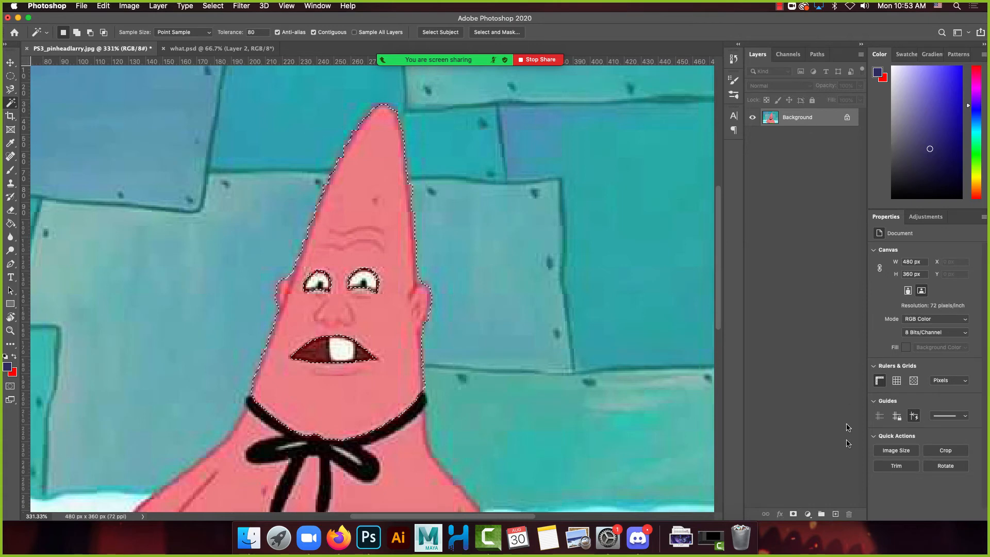
click(793, 514)
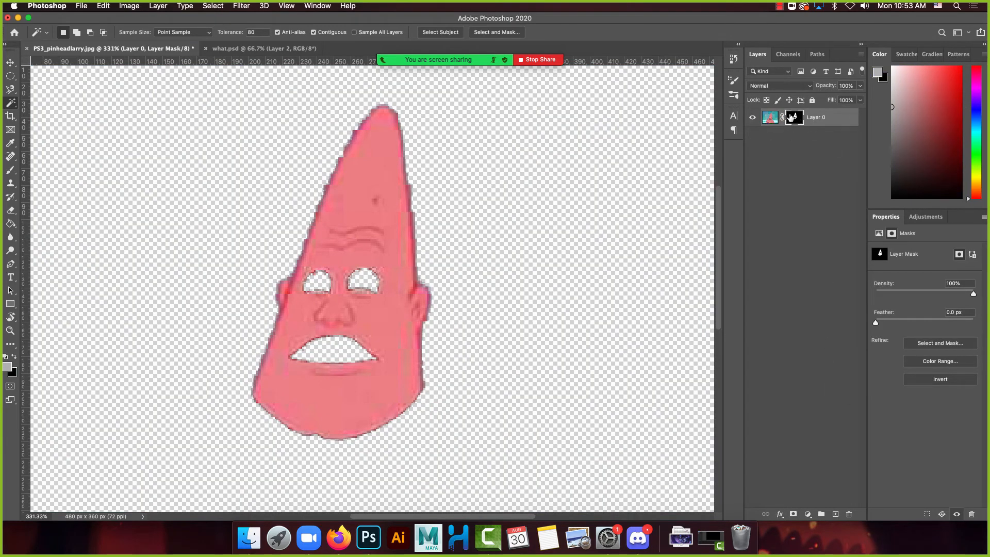
click(768, 120)
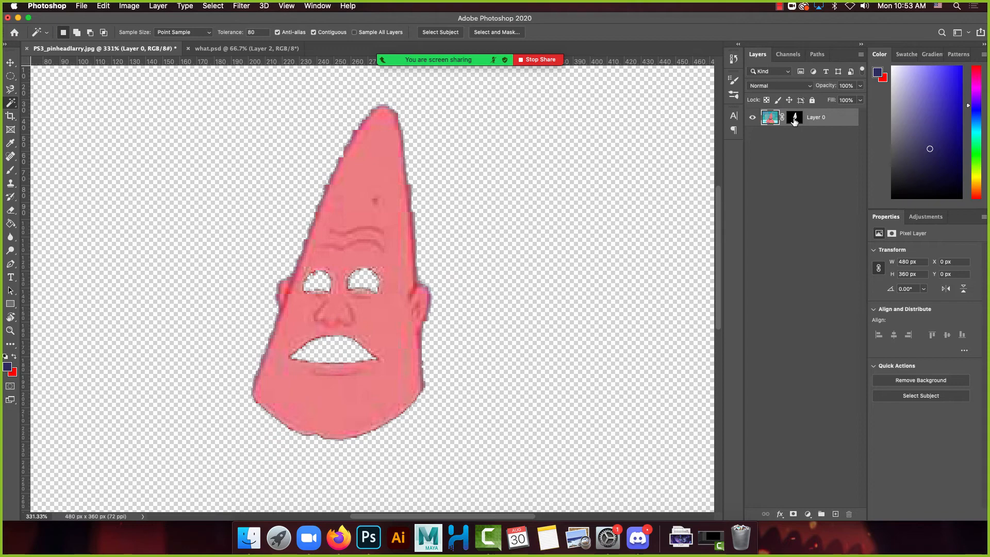
click(795, 118)
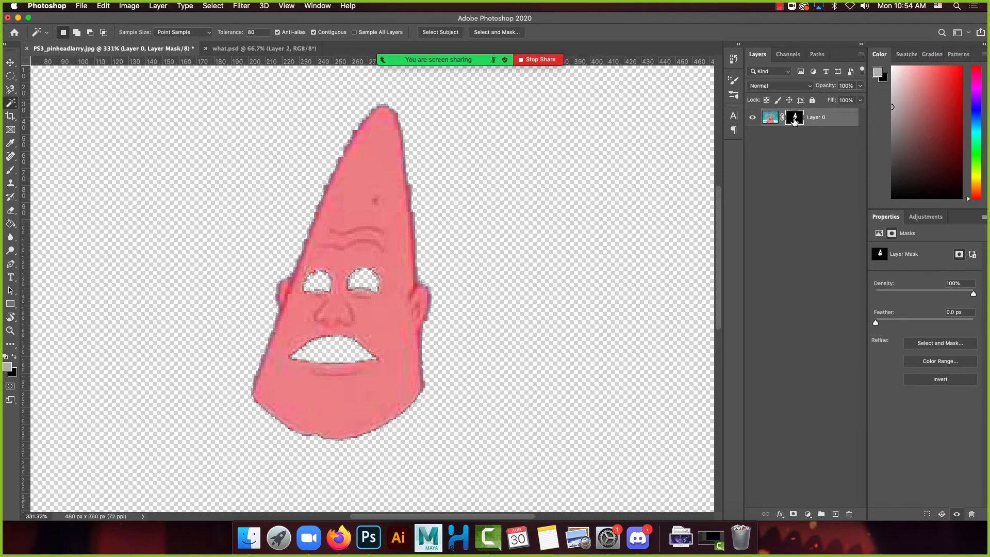
Step: Paint white on the layer mask over the eyes and mouth with a size 20 brush to reveal them
key(d)
key(b)
key(bracketleft)
key(bracketleft)
key(bracketleft)
key(bracketleft)
key(bracketleft)
key(bracketleft)
key(bracketleft)
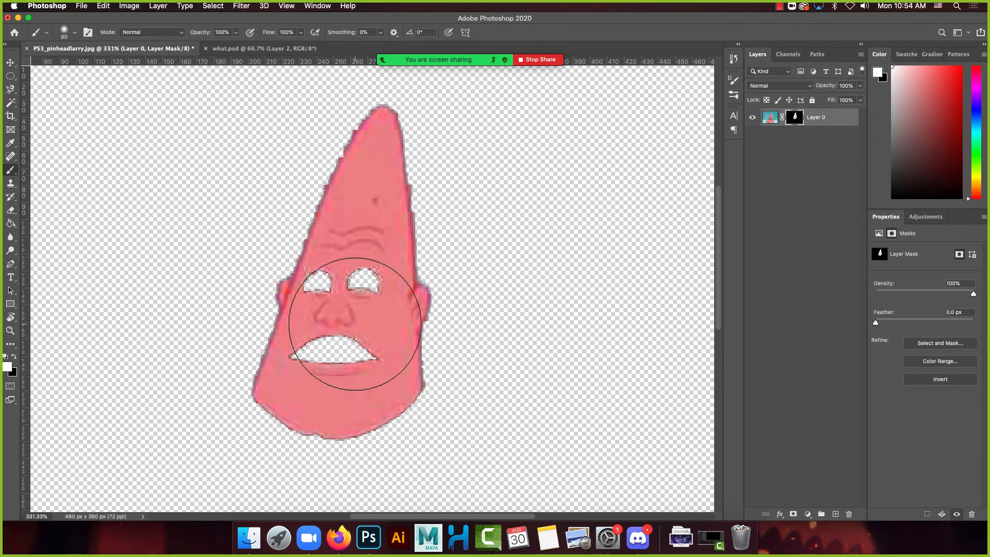
key(bracketleft)
key(bracketleft)
key(bracketleft)
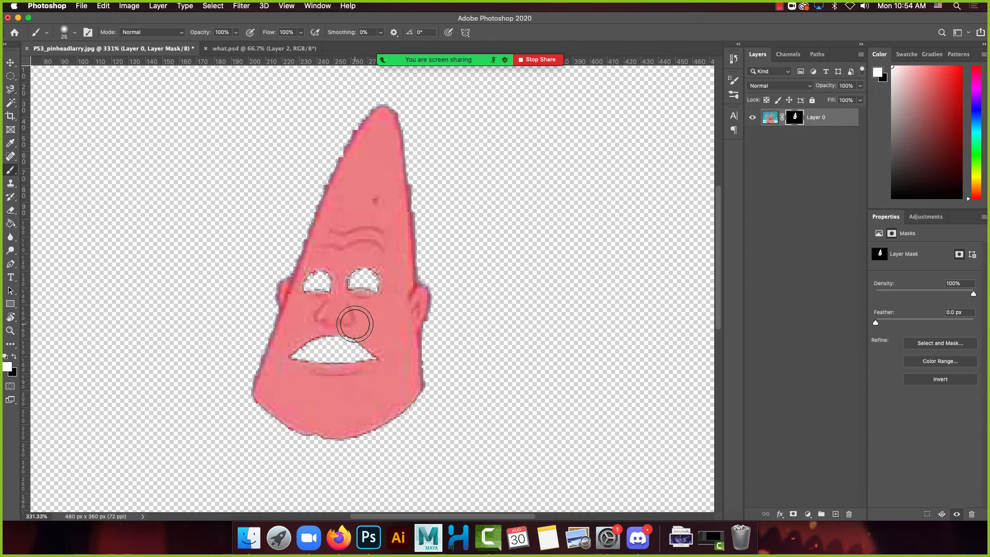
mouse_move(364, 281)
mouse_down()
mouse_move(344, 251)
mouse_move(365, 246)
mouse_move(370, 268)
mouse_move(324, 304)
mouse_move(302, 301)
mouse_move(322, 276)
mouse_move(332, 272)
mouse_move(293, 362)
mouse_move(387, 360)
mouse_move(350, 347)
mouse_up()
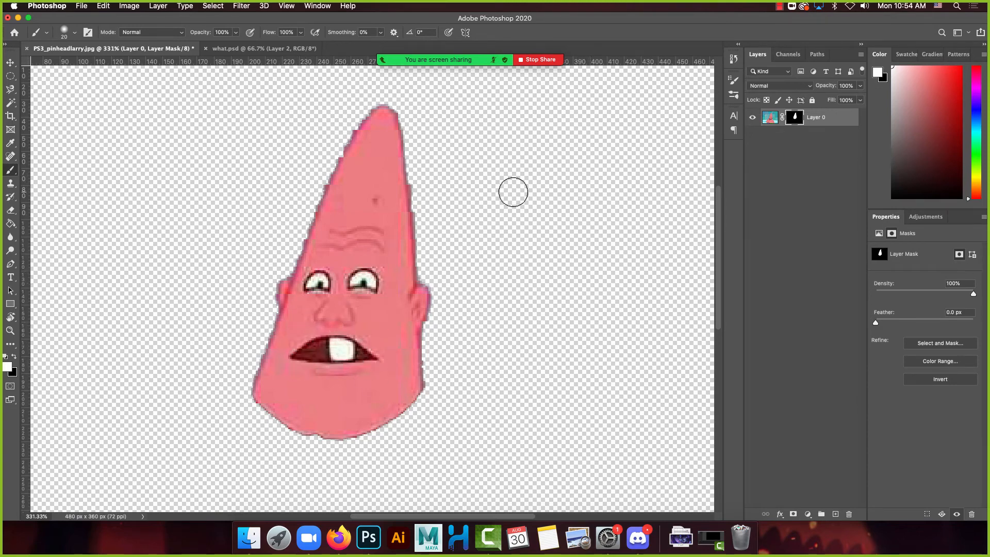
Step: On the mask, reveal a background patch beside the head with white, hide two diagonal strips across the head with black, and switch to Firefox
mouse_move(504, 170)
mouse_down()
mouse_move(482, 223)
mouse_move(522, 170)
mouse_move(534, 175)
mouse_move(494, 224)
mouse_move(535, 187)
mouse_move(515, 179)
mouse_move(508, 208)
mouse_move(524, 195)
mouse_up()
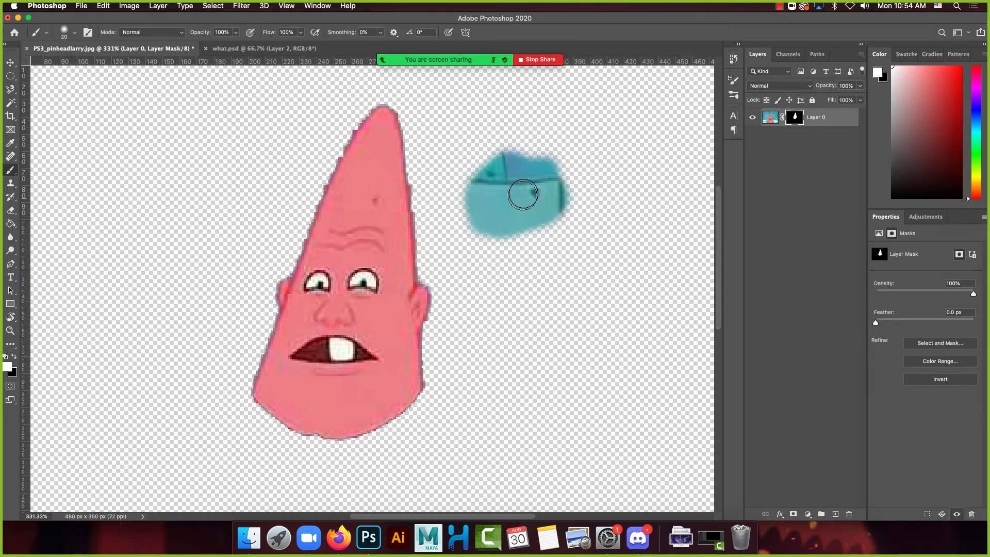
key(x)
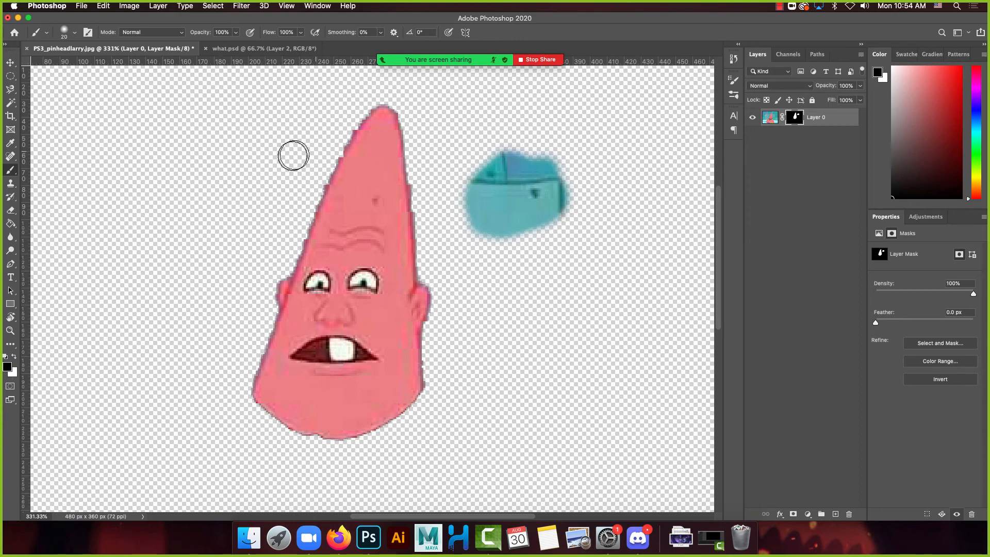
drag(258, 130, 608, 468)
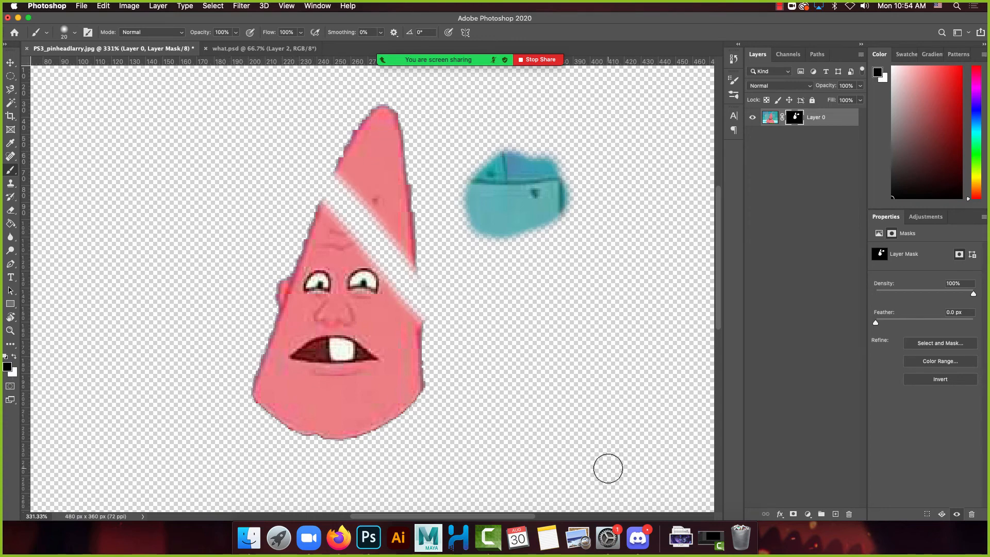
shift+click(240, 234)
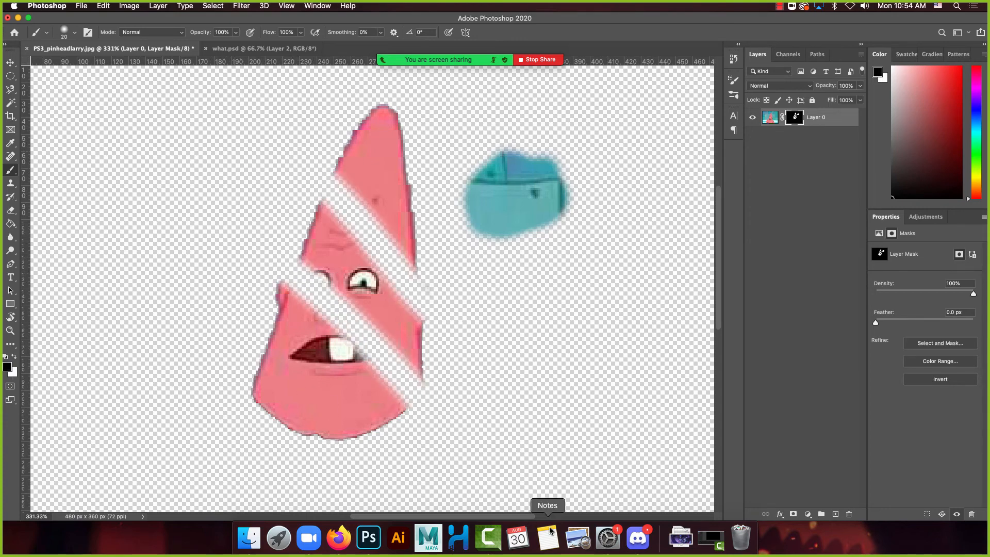
click(339, 538)
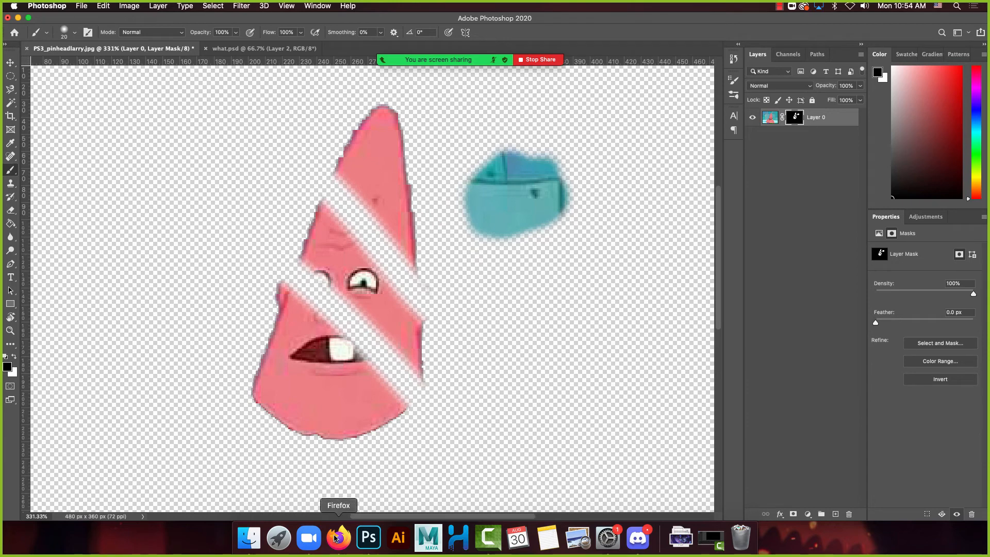
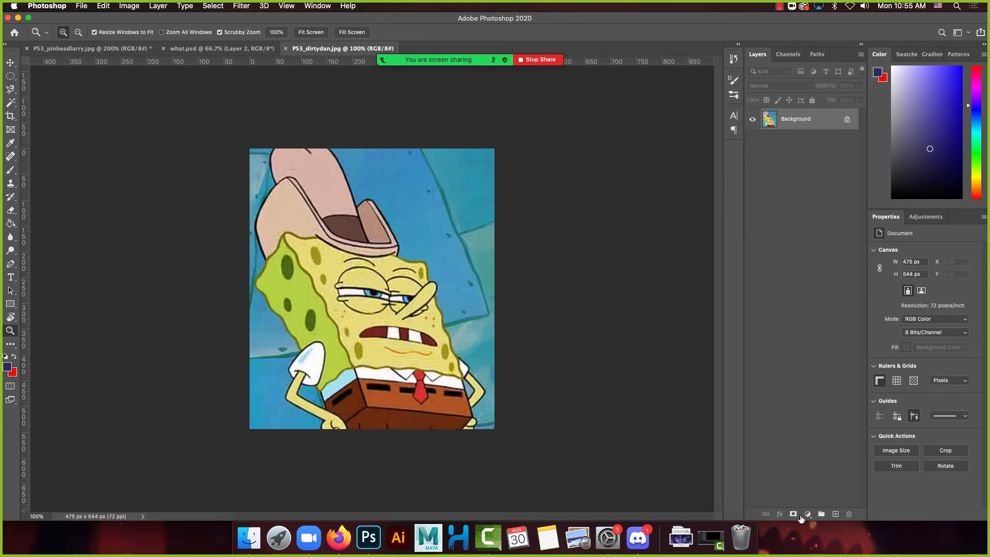
Step: Add a layer mask to PS3_dirtydan.jpg and paint black with a size 40 brush to hide the background right of the hat
click(794, 514)
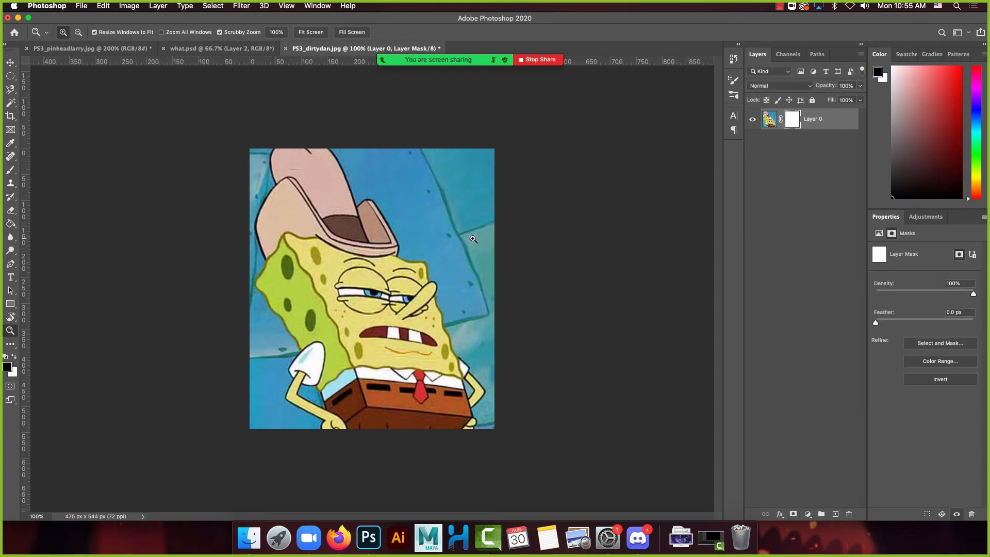
key(b)
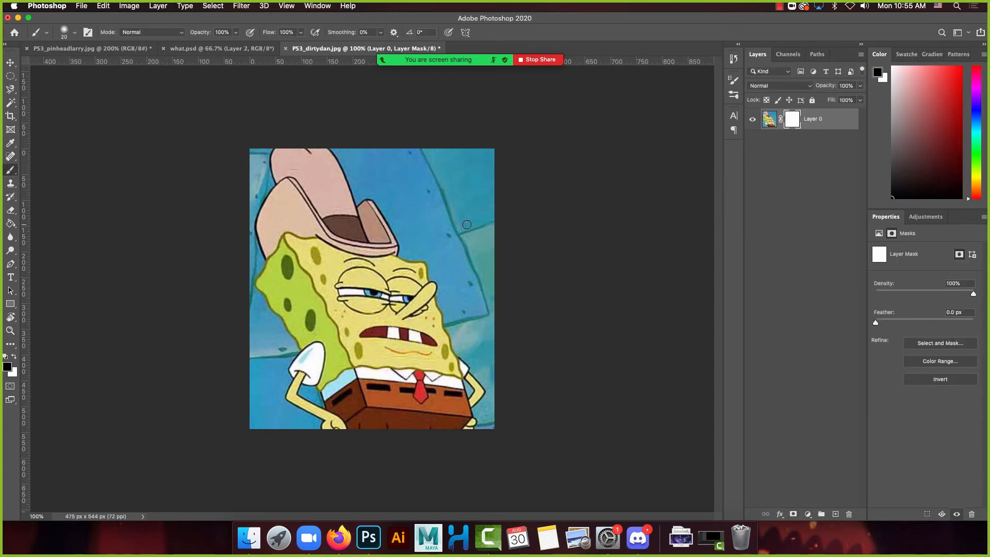
key(bracketright)
mouse_move(536, 204)
mouse_down()
mouse_move(522, 222)
mouse_move(466, 153)
mouse_move(471, 176)
mouse_move(427, 109)
mouse_move(411, 110)
mouse_move(478, 173)
mouse_move(418, 115)
mouse_move(481, 200)
mouse_move(482, 223)
mouse_move(530, 268)
mouse_move(503, 265)
mouse_move(513, 287)
mouse_move(404, 161)
mouse_move(442, 192)
mouse_up()
mouse_move(342, 146)
mouse_down()
mouse_move(363, 196)
mouse_move(361, 138)
mouse_move(409, 191)
mouse_move(393, 158)
mouse_move(370, 145)
mouse_move(370, 168)
mouse_move(392, 198)
mouse_move(378, 186)
mouse_move(404, 230)
mouse_move(395, 196)
mouse_move(439, 225)
mouse_move(419, 210)
mouse_up()
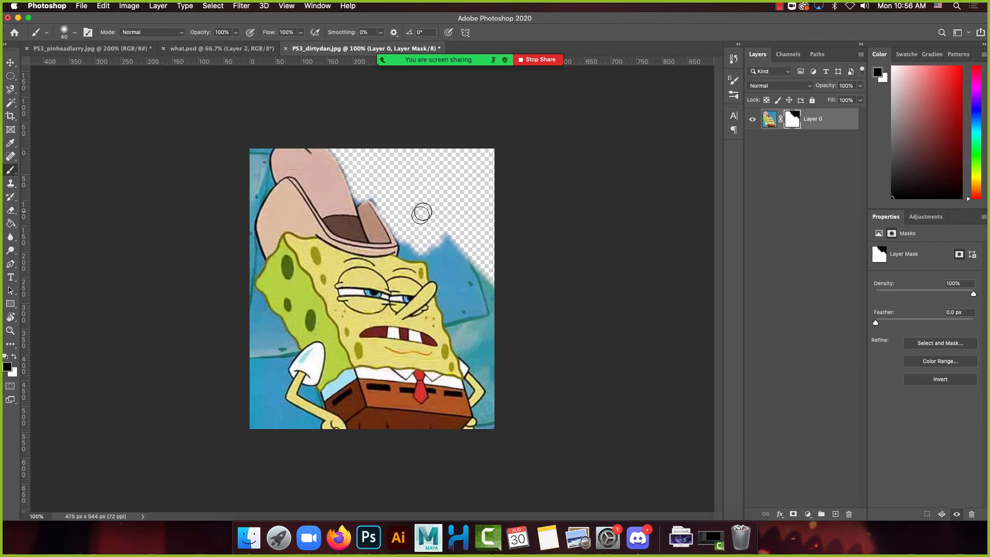
Step: Restore the right outline of the hat's crown by painting white on the mask with a much smaller brush
key(z)
drag(317, 180, 360, 176)
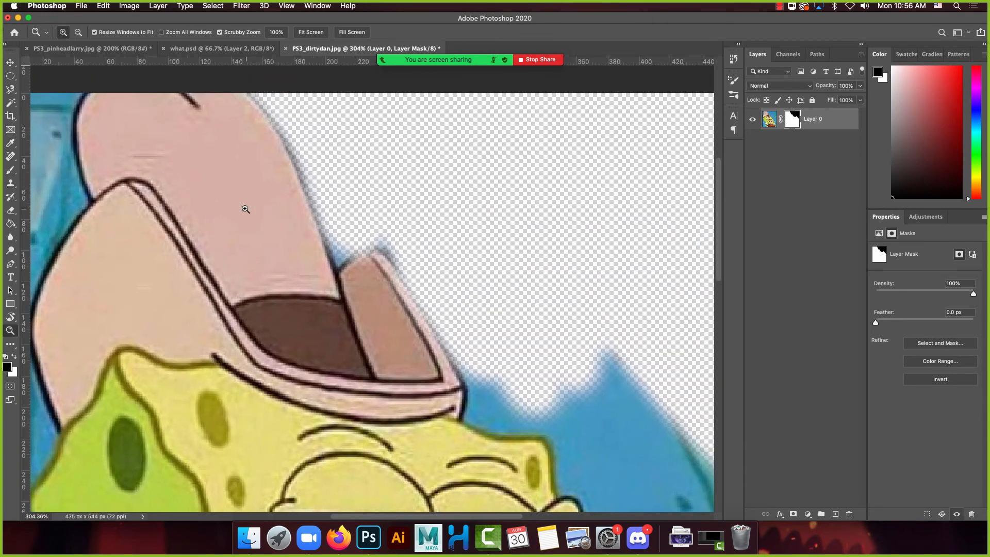
key(b)
key(x)
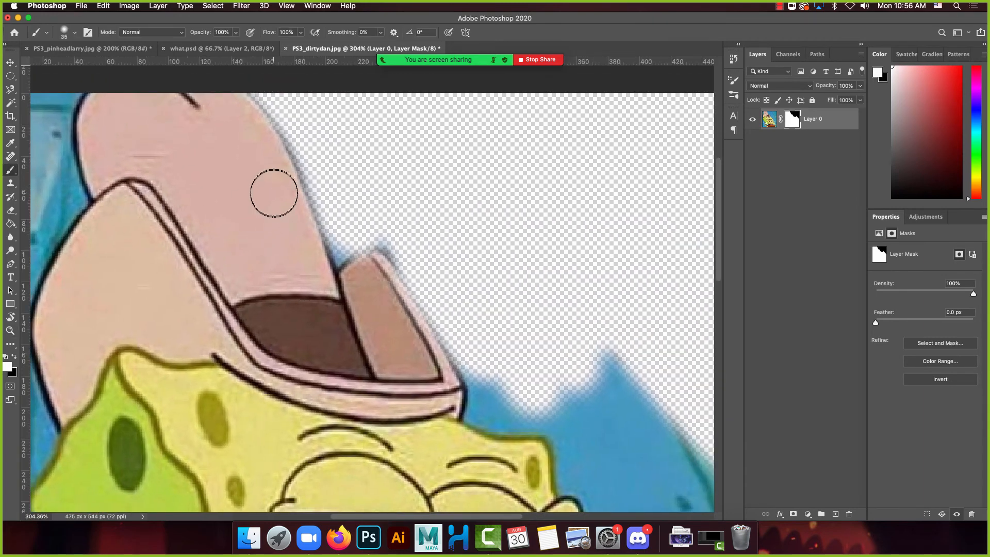
key(bracketleft)
key(bracketleft)
key(bracketleft)
key(bracketleft)
key(bracketleft)
key(bracketleft)
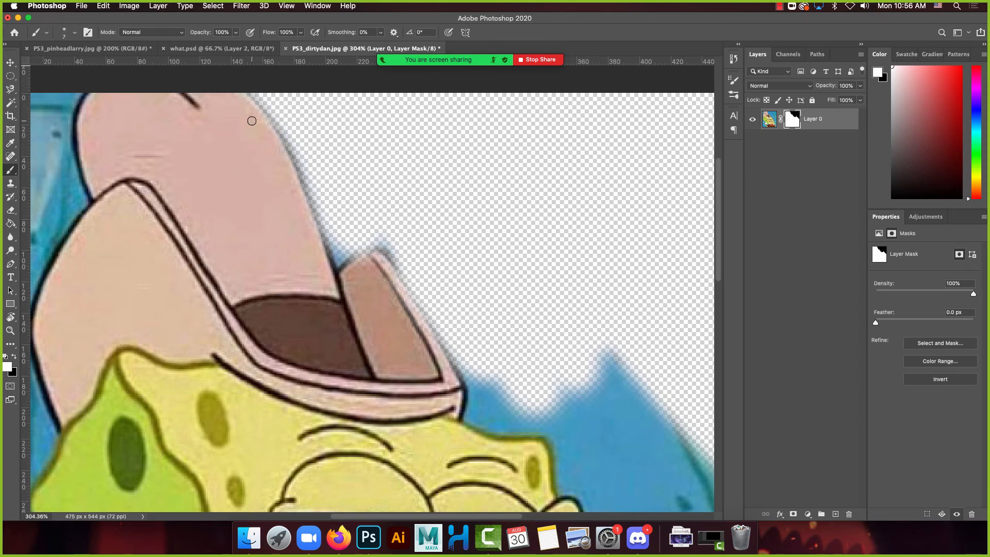
mouse_move(278, 122)
mouse_down()
mouse_move(252, 95)
mouse_move(331, 255)
mouse_up()
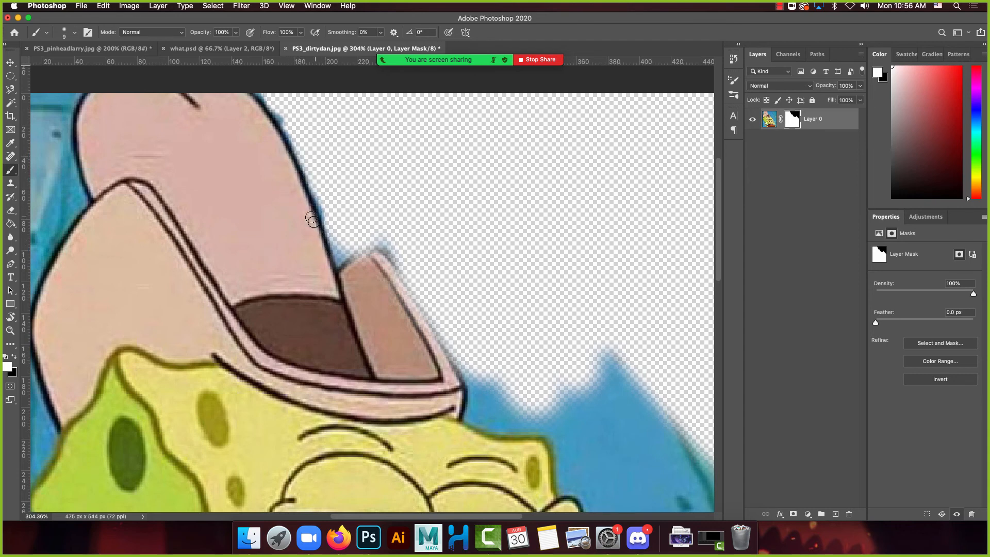
Step: Try painting black on the mask along the crown's right edge, and undo the stroke
key(x)
drag(317, 207, 313, 187)
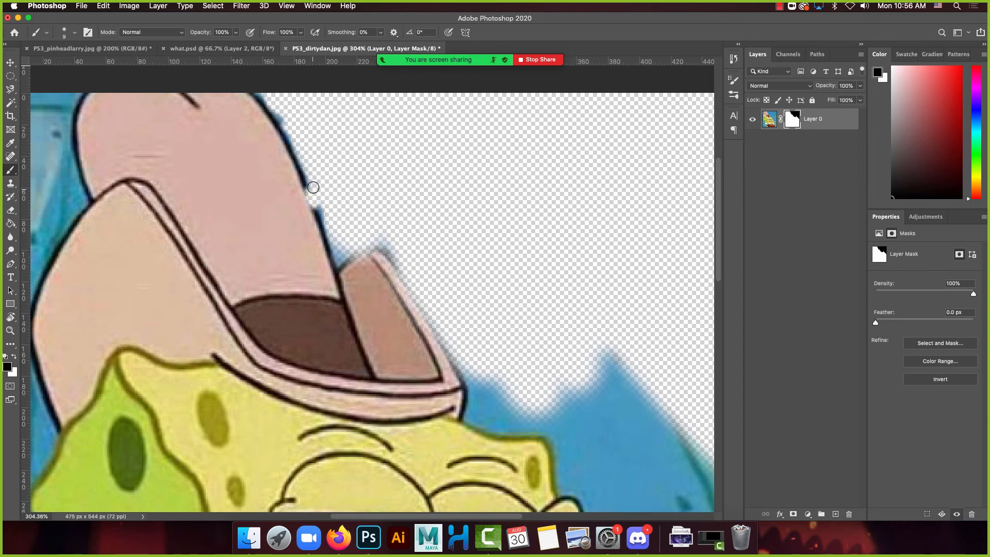
key(super+z)
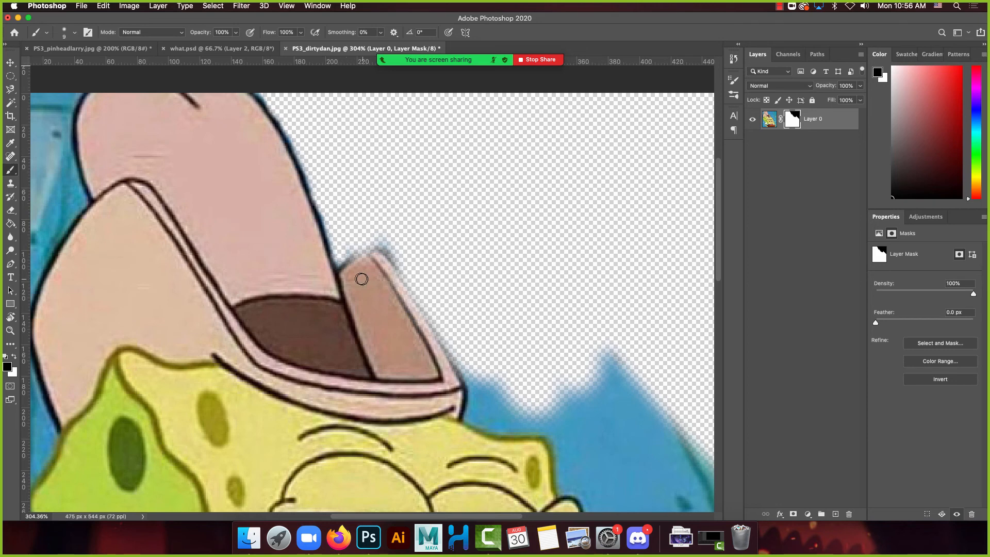
Step: Restore the outline of the hat's upturned brim with white on the mask, and trim the excess background with black
key(x)
mouse_move(350, 268)
mouse_down()
mouse_move(376, 254)
mouse_move(398, 281)
mouse_move(378, 256)
mouse_move(344, 262)
mouse_move(343, 237)
mouse_move(339, 256)
mouse_move(388, 239)
mouse_move(334, 257)
mouse_move(375, 253)
mouse_move(354, 258)
mouse_move(386, 269)
mouse_move(416, 311)
mouse_move(379, 256)
mouse_move(399, 272)
mouse_move(439, 351)
mouse_move(422, 341)
mouse_move(406, 382)
mouse_move(419, 361)
mouse_move(444, 353)
mouse_up()
key(x)
key(x)
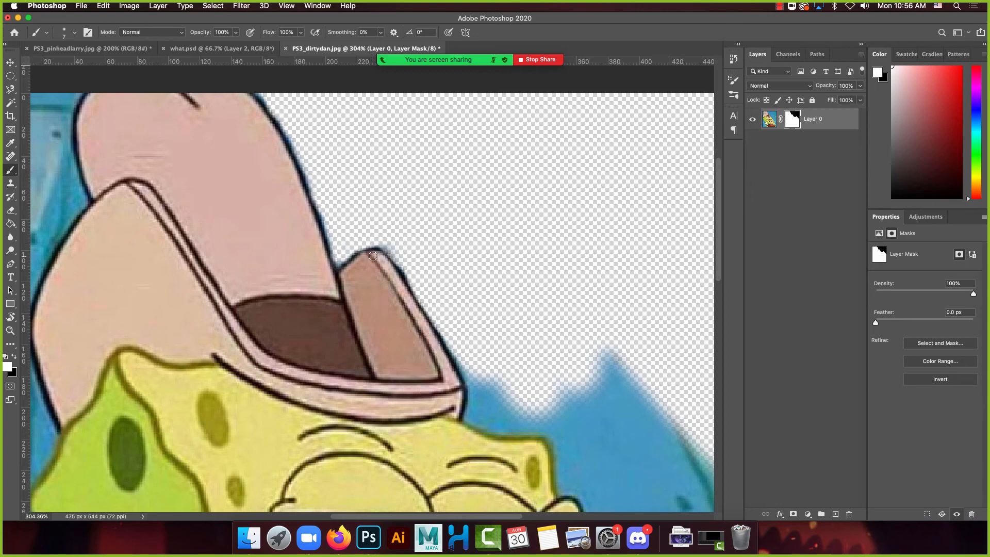
mouse_move(372, 256)
mouse_down()
mouse_move(383, 252)
mouse_move(394, 269)
mouse_up()
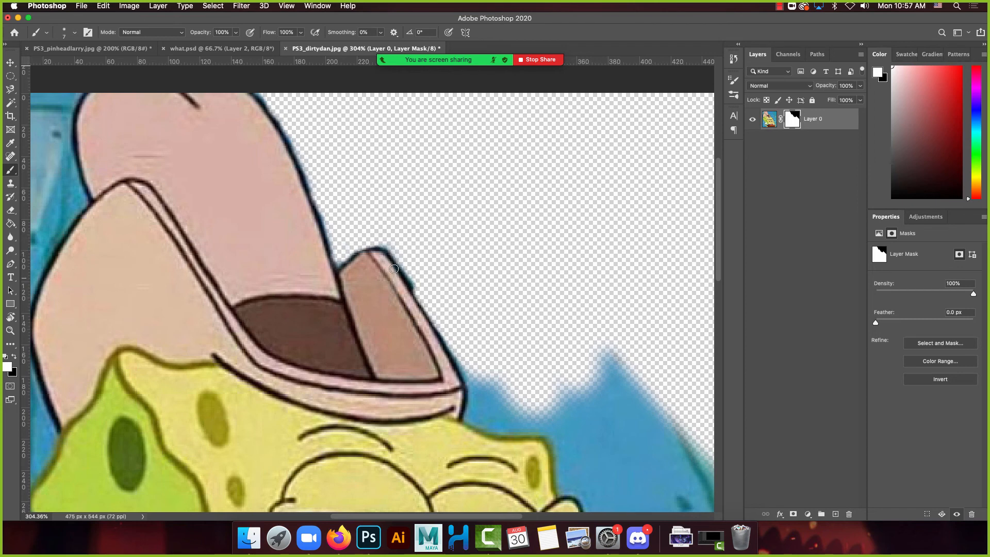
mouse_move(416, 301)
mouse_down()
mouse_move(445, 353)
mouse_move(425, 281)
mouse_up()
key(x)
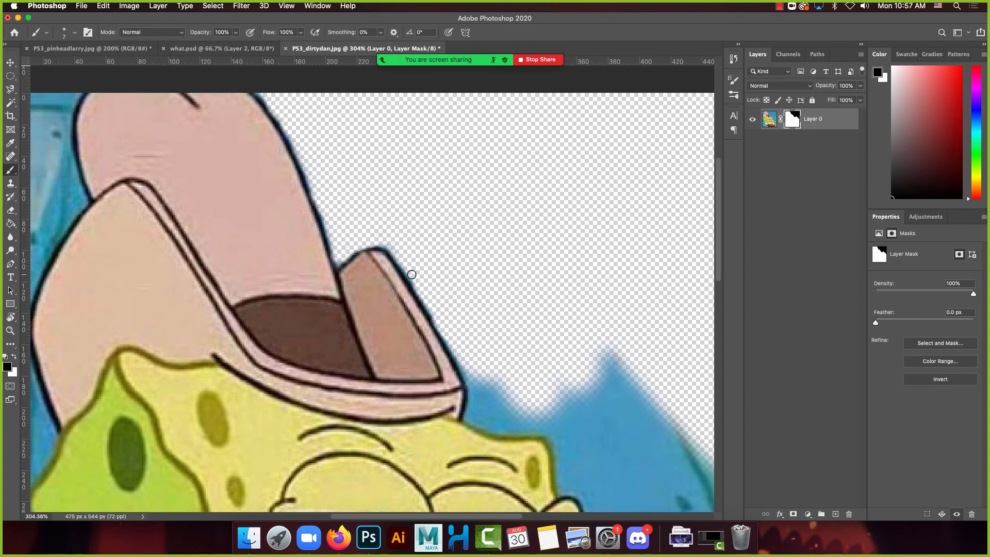
Step: Delete the layer mask from Layer 0 and switch to the Quick Selection tool
right_click(795, 123)
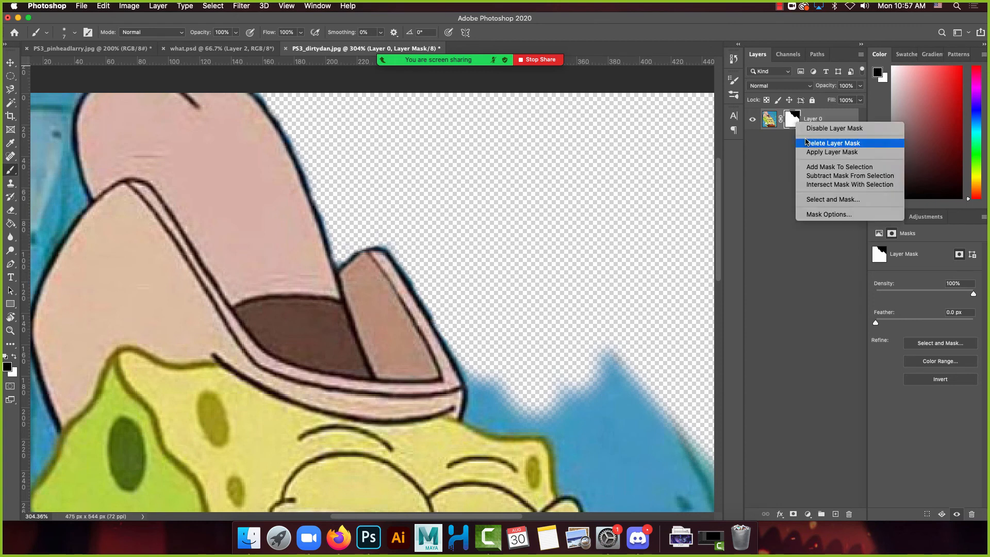
click(809, 142)
key(z)
alt+click(279, 336)
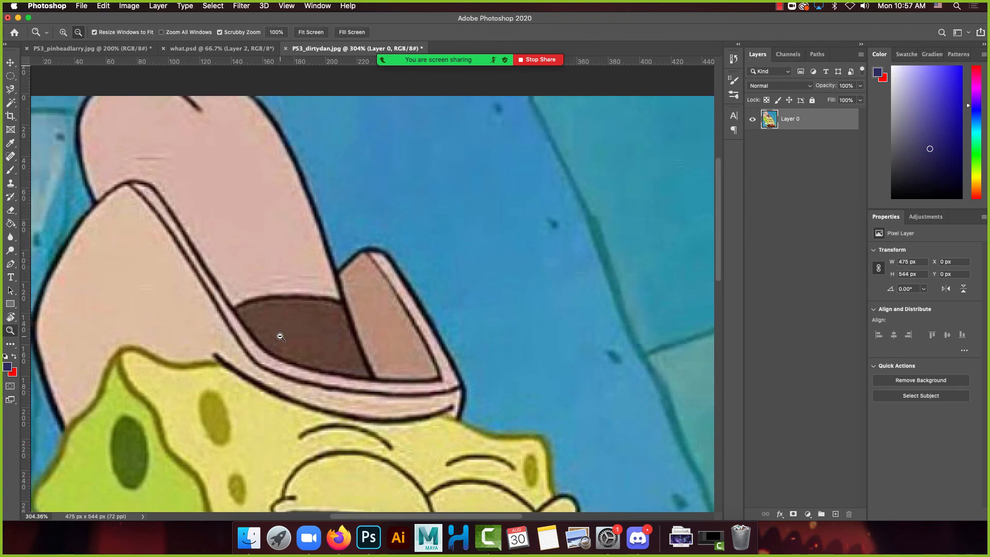
alt+click(279, 336)
alt+click(279, 336)
click(10, 102)
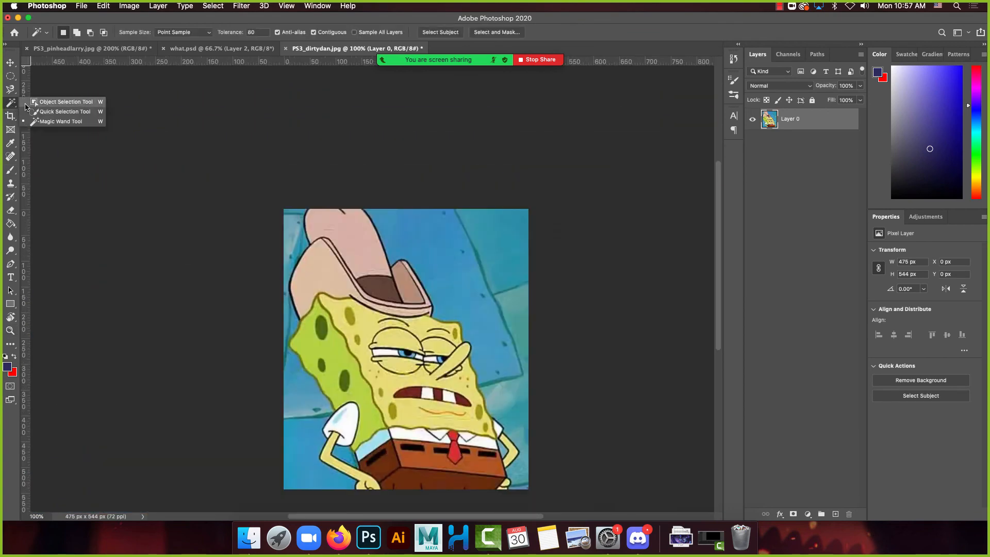
click(48, 115)
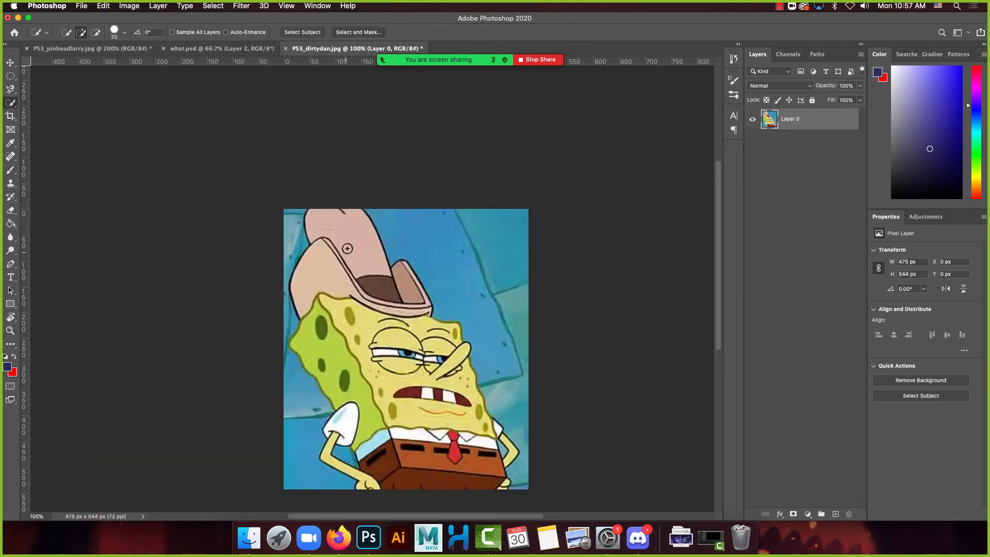
Step: Try masking Layer 0 with a quick selection of the hat and the character's left side, and undo the mask and selection
mouse_move(348, 249)
mouse_down()
mouse_move(394, 387)
mouse_move(360, 388)
mouse_move(331, 357)
mouse_move(392, 389)
mouse_move(333, 443)
mouse_up()
click(793, 514)
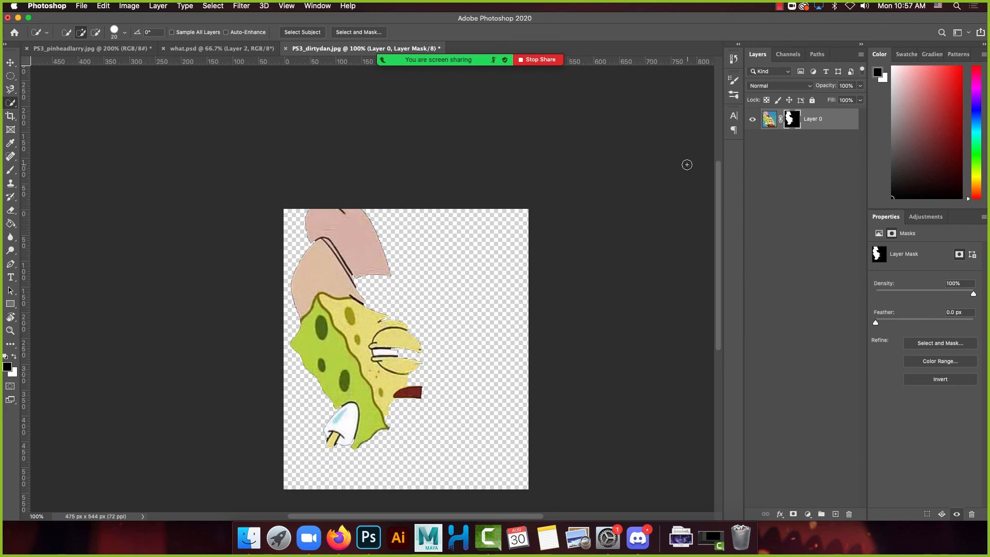
key(super+z)
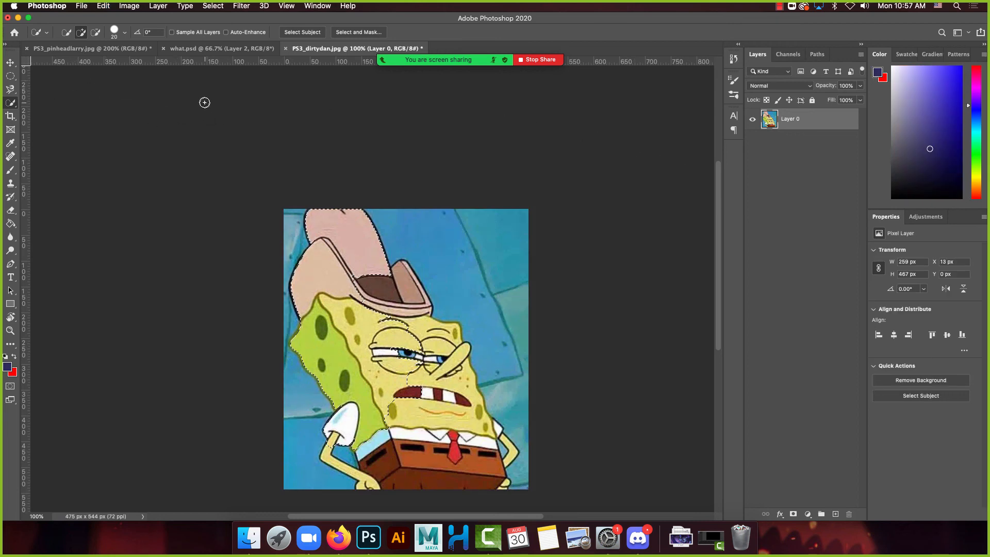
key(super+d)
Step: Outline the left part of the character's body and arm with the Magnetic Lasso, and convert the selection to a layer mask
click(10, 92)
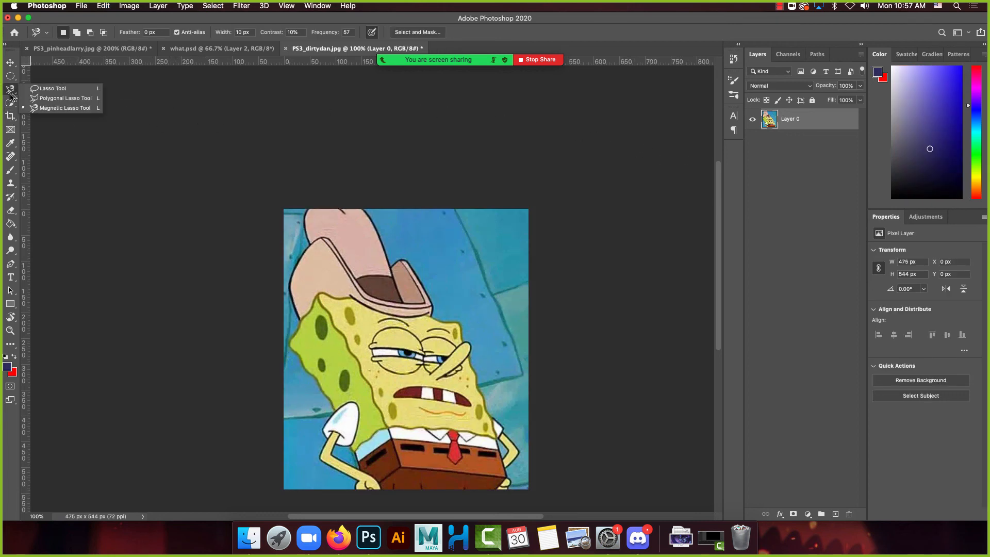
click(61, 108)
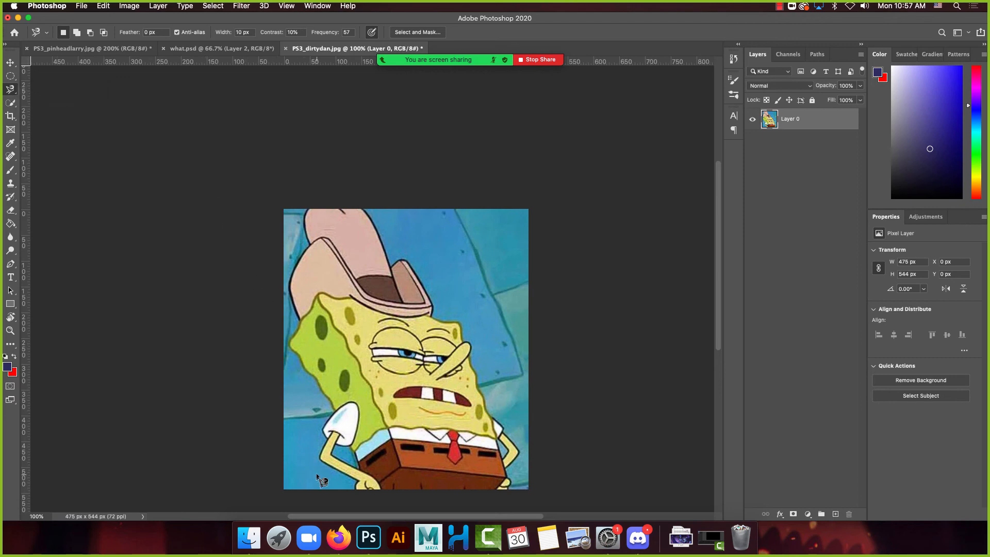
click(356, 485)
click(362, 494)
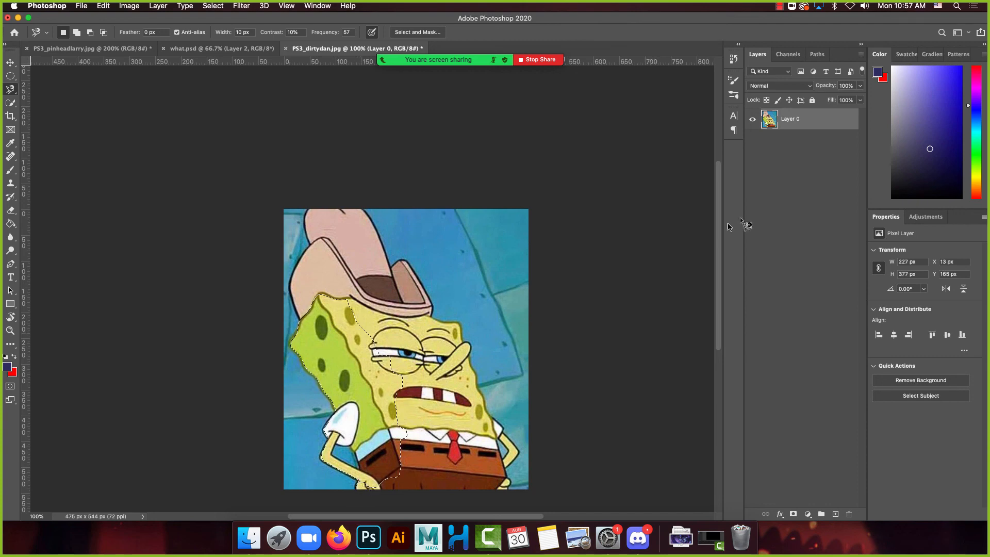
click(794, 514)
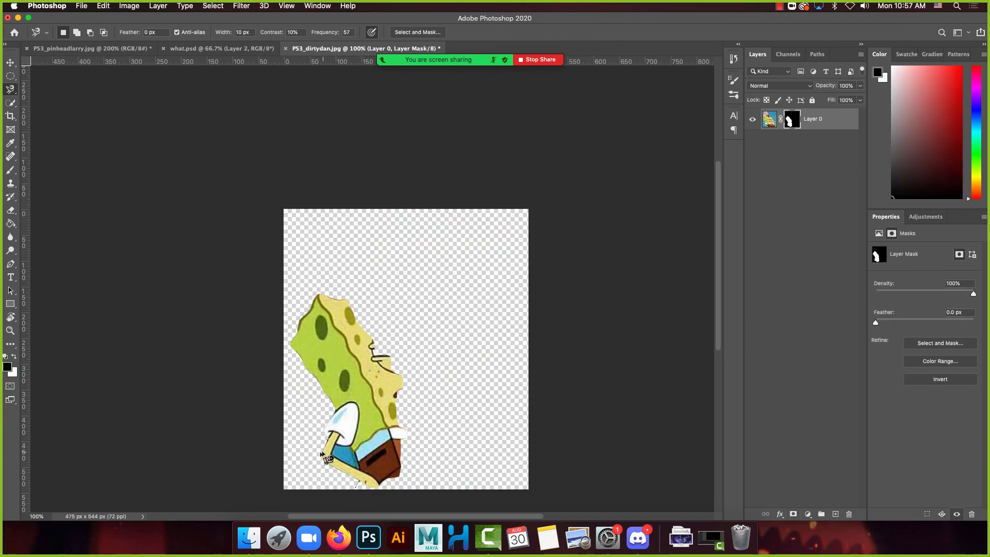
Step: Restore the outer edge of the character's bent arm by painting white on the layer mask with a small brush
key(z)
click(340, 432)
click(351, 386)
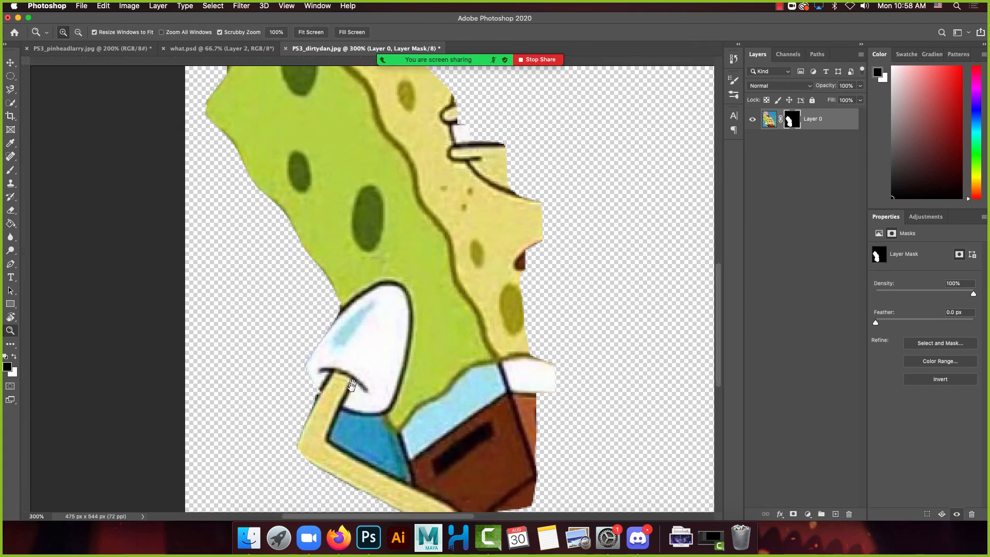
drag(351, 385, 381, 330)
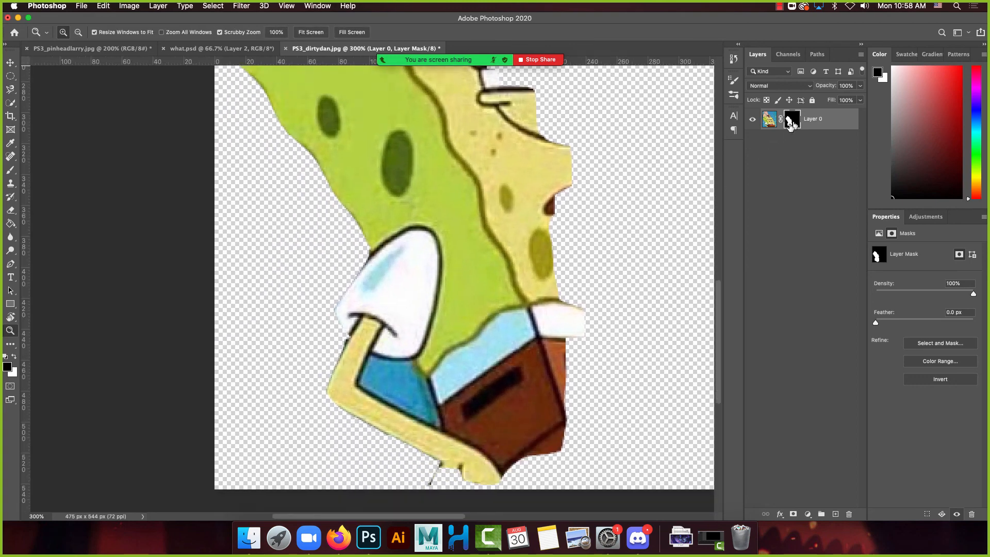
key(b)
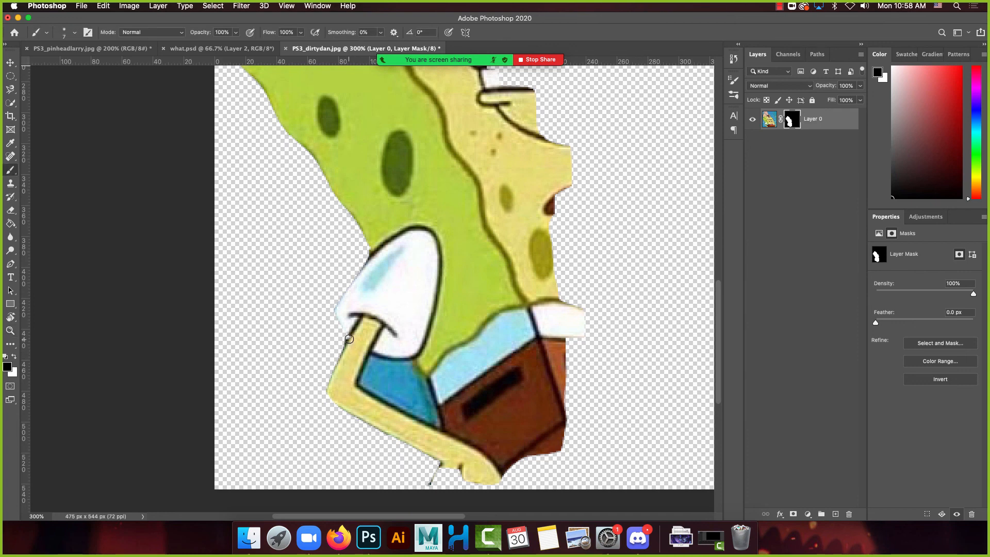
key(x)
drag(345, 359, 331, 396)
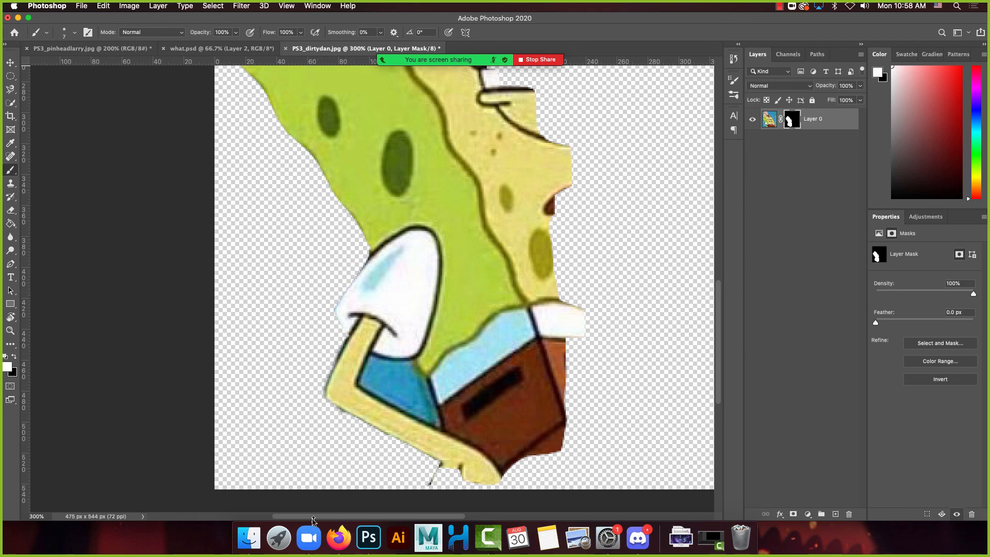
Step: Switch to Firefox and review the Google Classroom image materials for the returning students' masking post and PS3: Dirty Dan & Pinhead Larry Masks
click(338, 539)
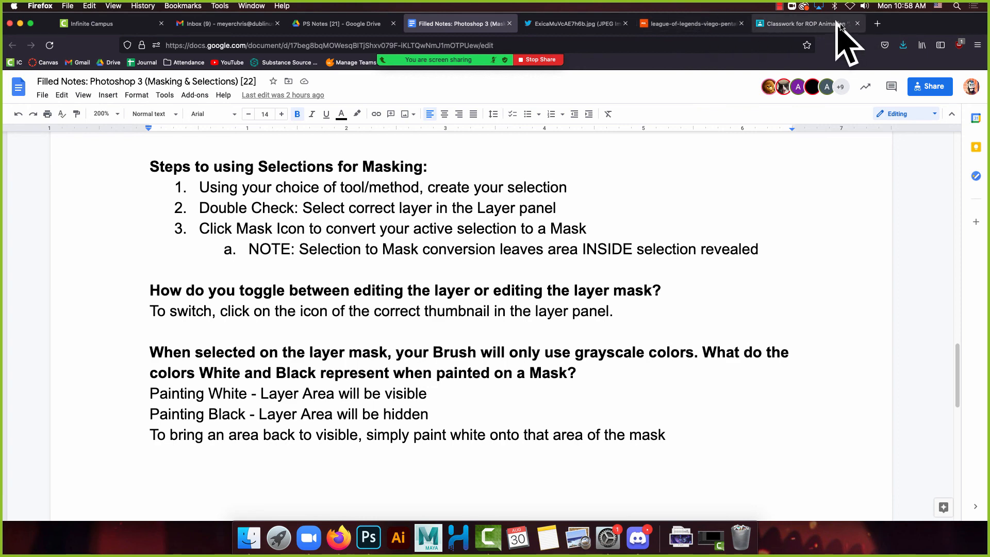
click(797, 29)
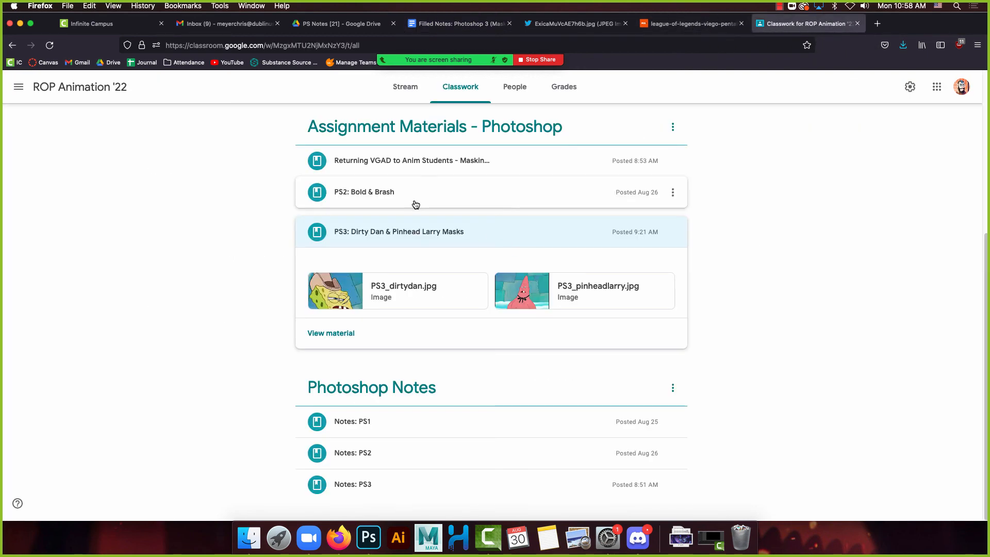
click(438, 171)
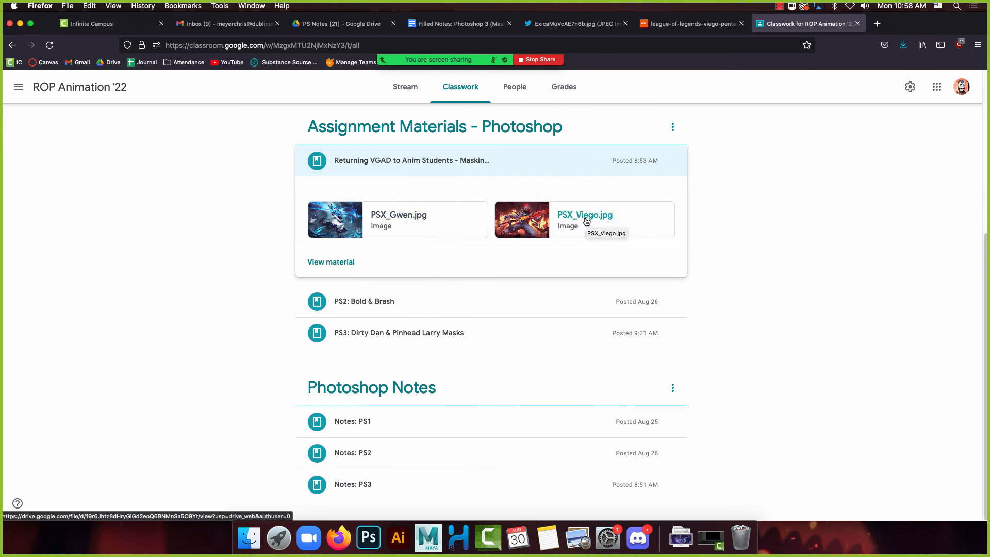
click(563, 166)
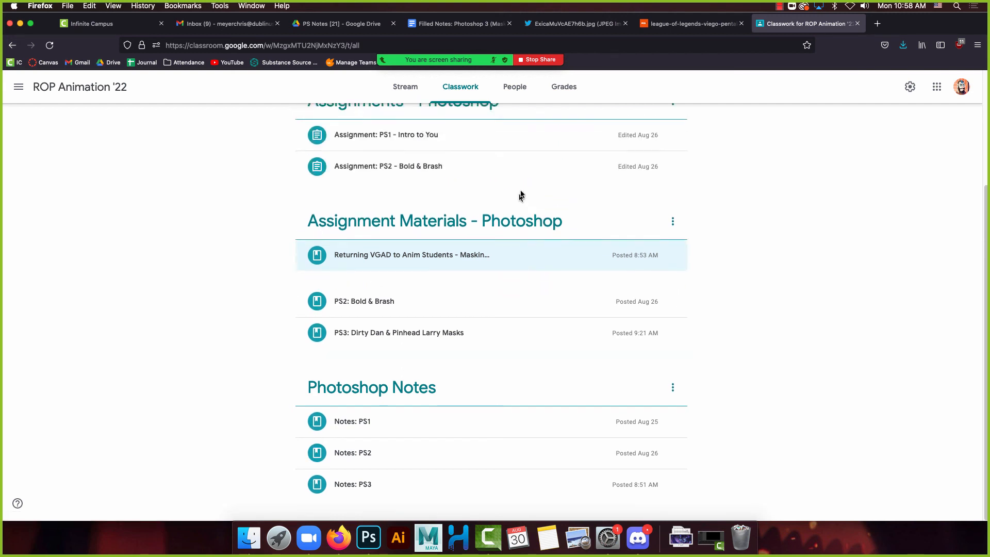
click(468, 334)
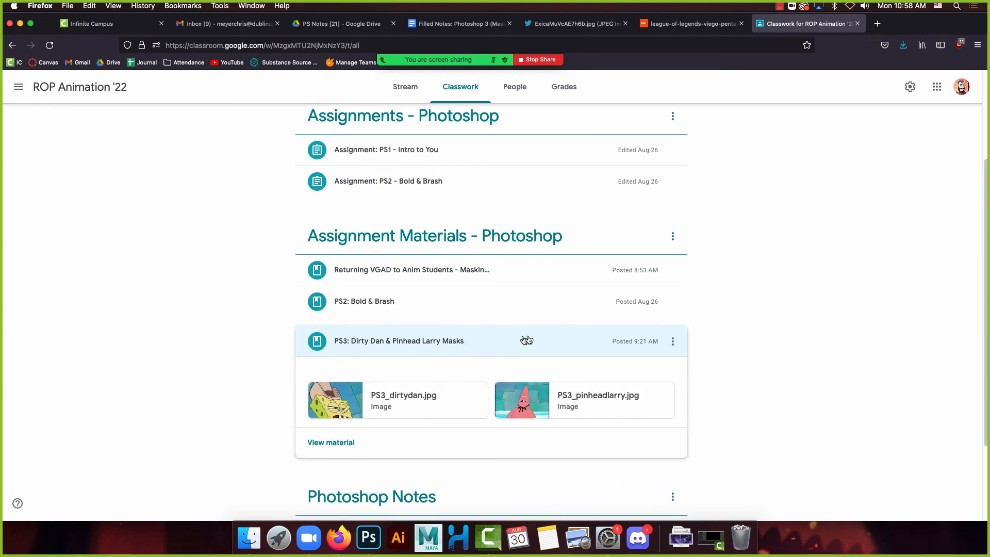
scroll(239, 354, down, 3)
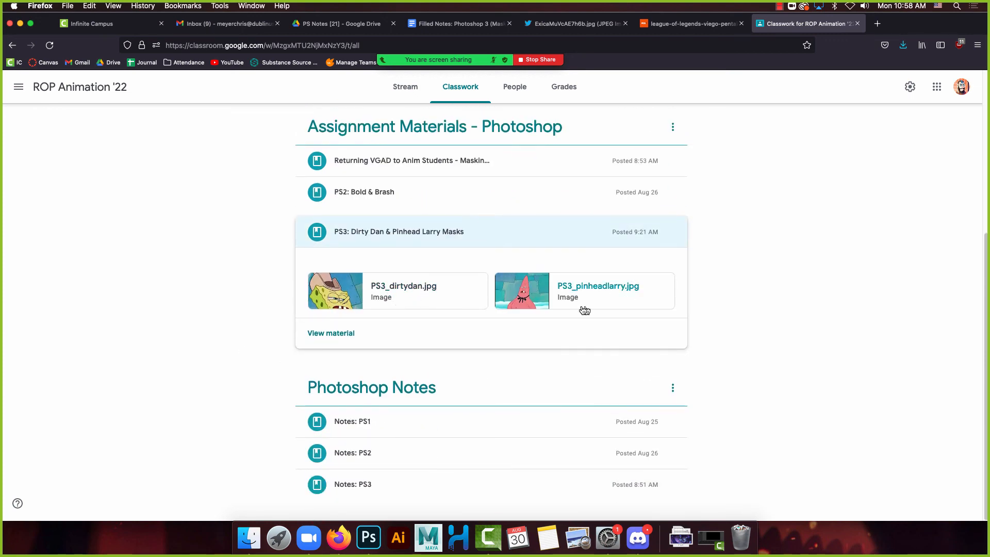
Step: Return to Photoshop, look over the masked character, and display the what.psd lesson overview
click(369, 538)
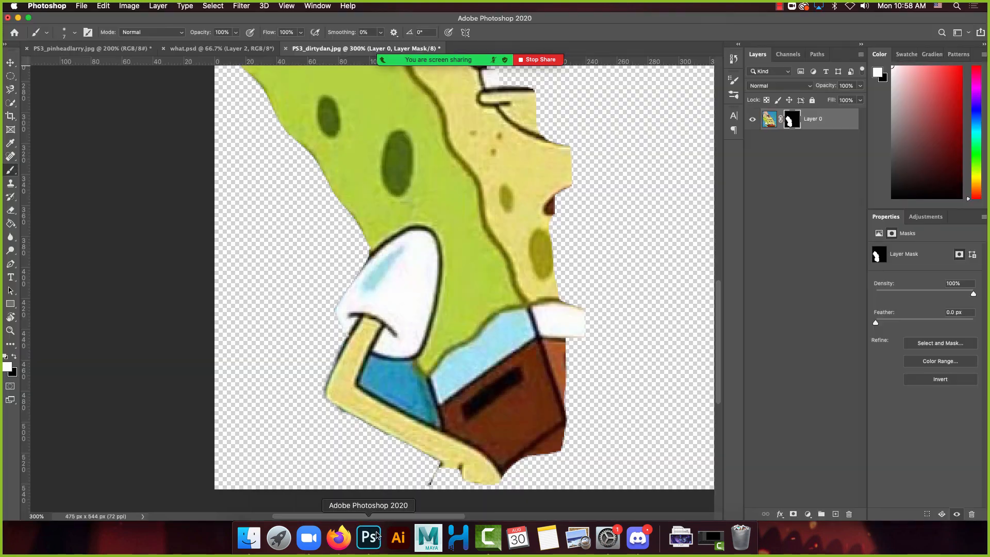
scroll(481, 248, up, 5)
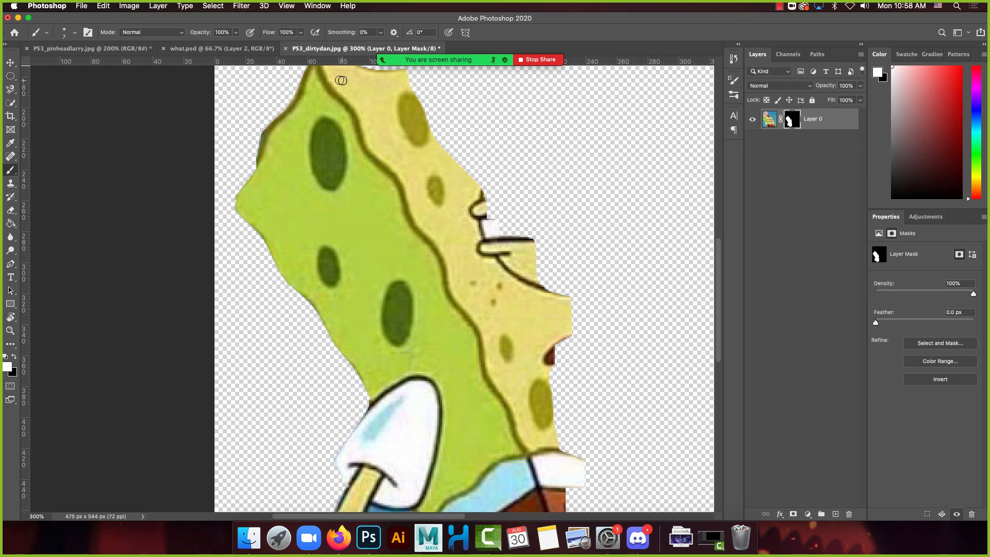
click(192, 49)
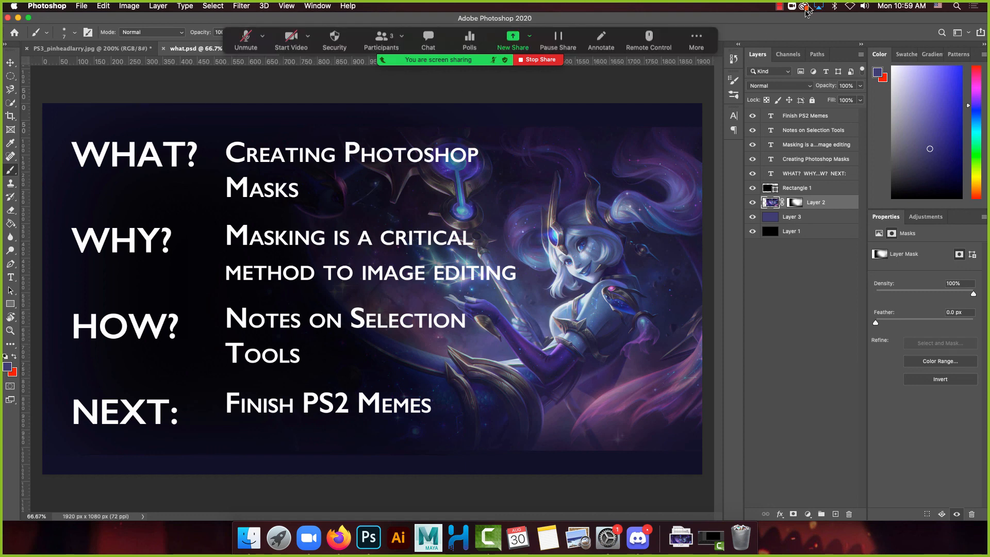
click(779, 7)
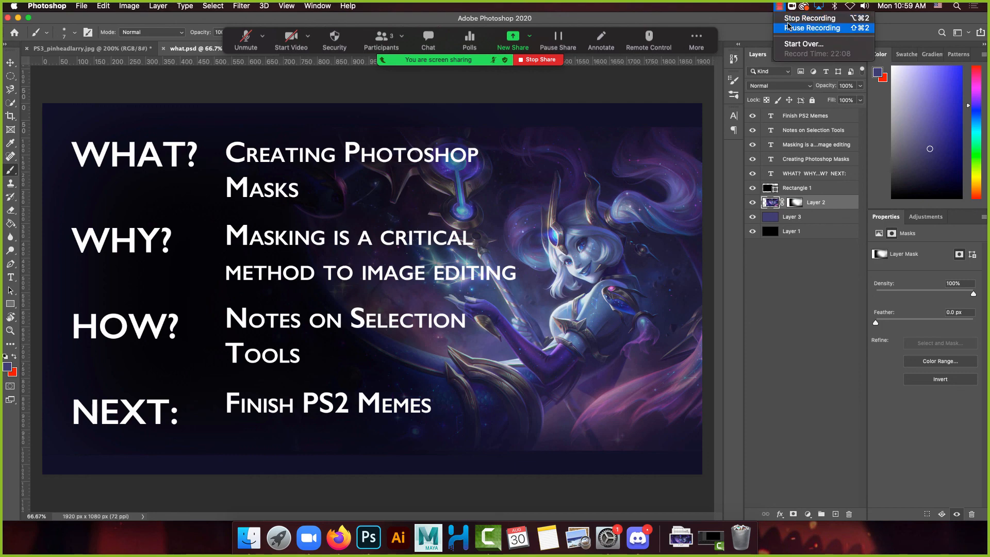